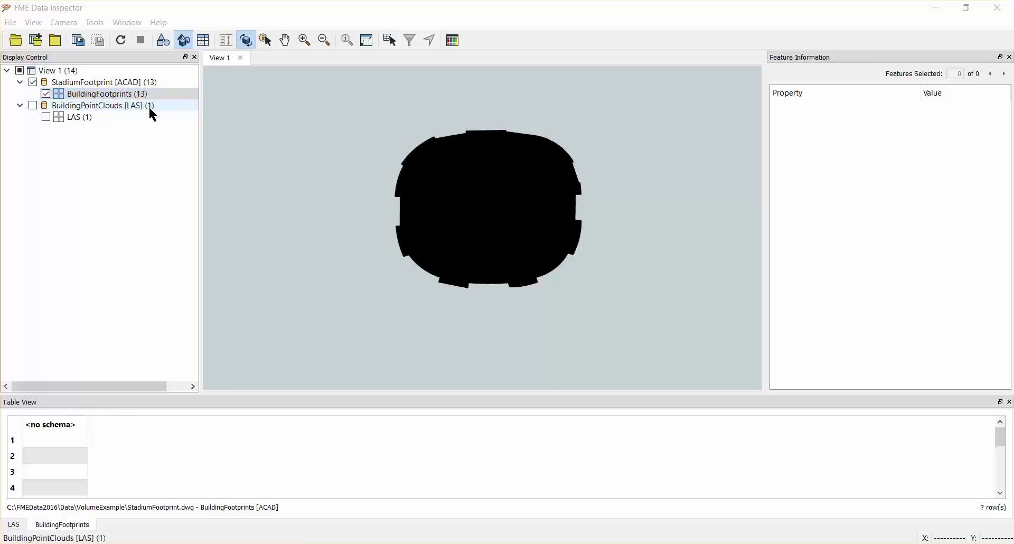
- Display the BuildingPointClouds [LAS] layer and orbit to an oblique view of the stadium
left_click(33, 105)
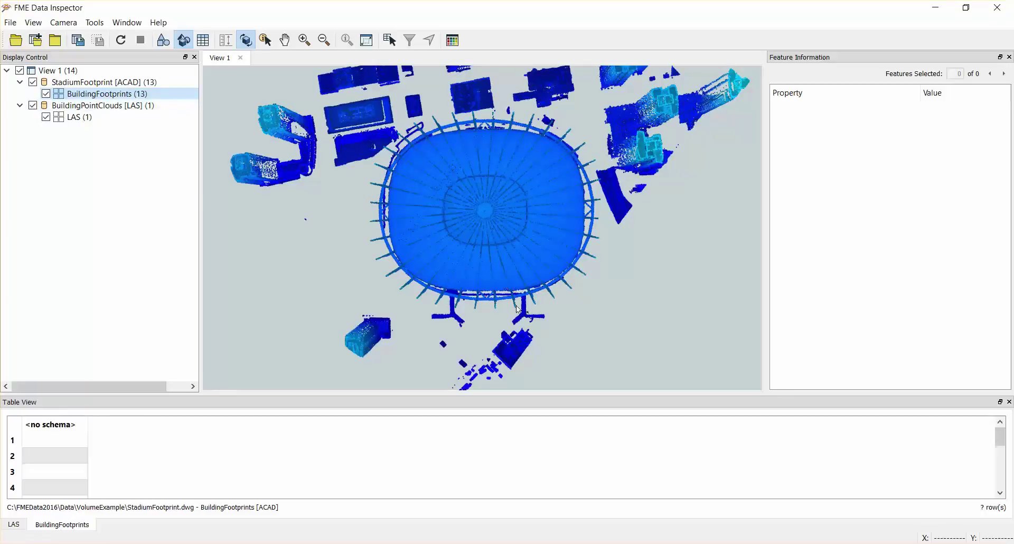
left_click_drag(524, 364, 562, 93)
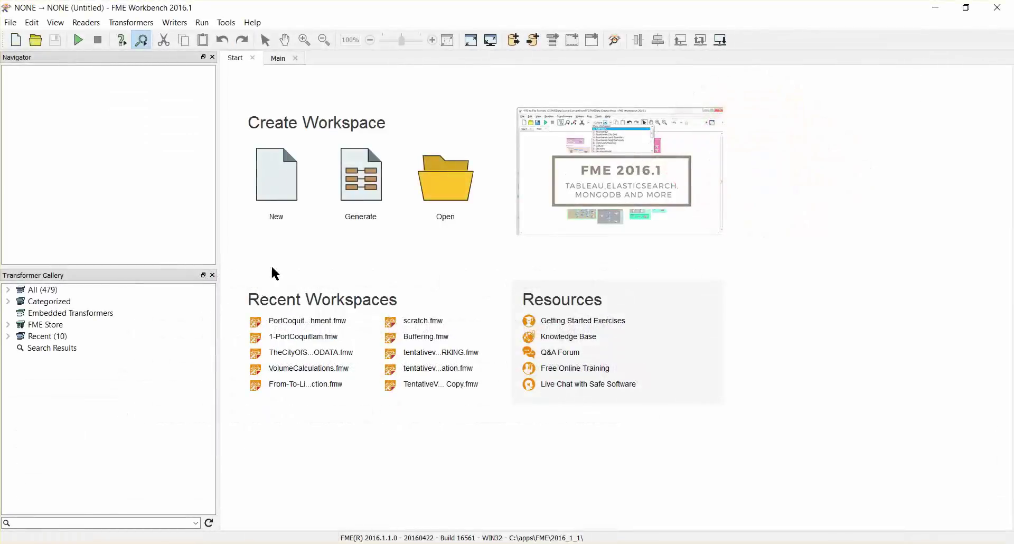
- In a new workspace, add an AutoCAD DWG/DXF reader for StadiumFootprint.dwg with only BuildingFootprints, excluding layer 0
left_click(278, 221)
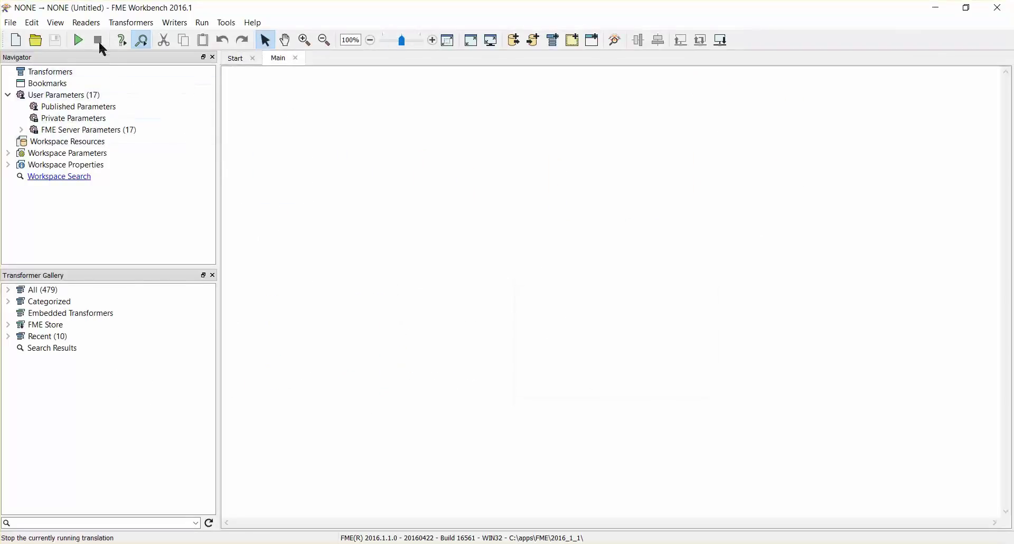
left_click(86, 24)
left_click(97, 38)
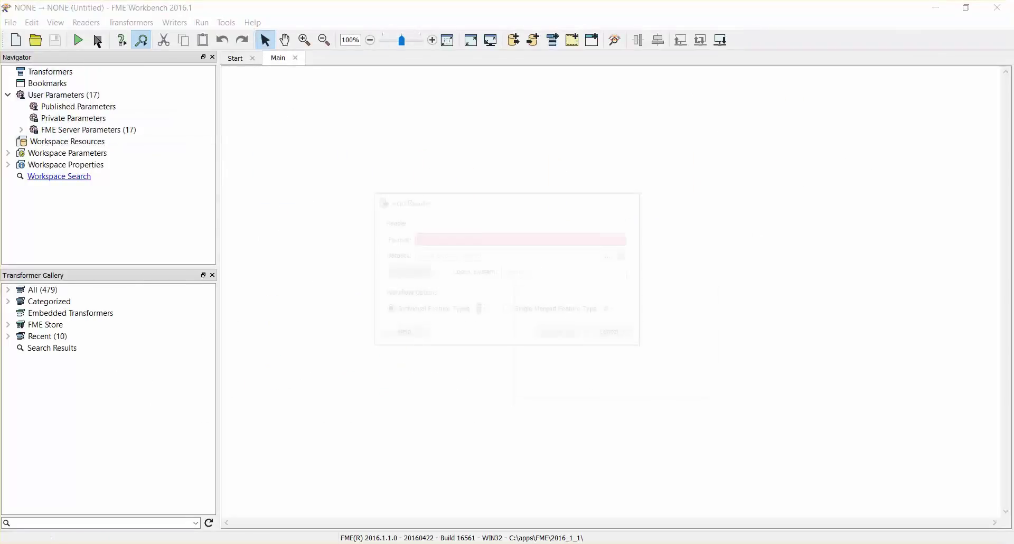
type("cad")
key("Down")
key("Down")
key("Return")
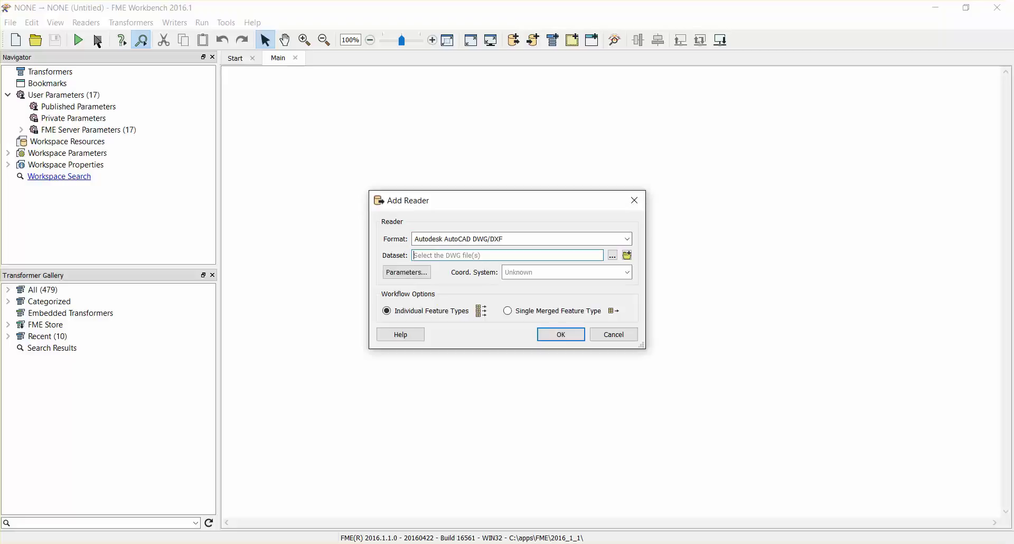
left_click(612, 256)
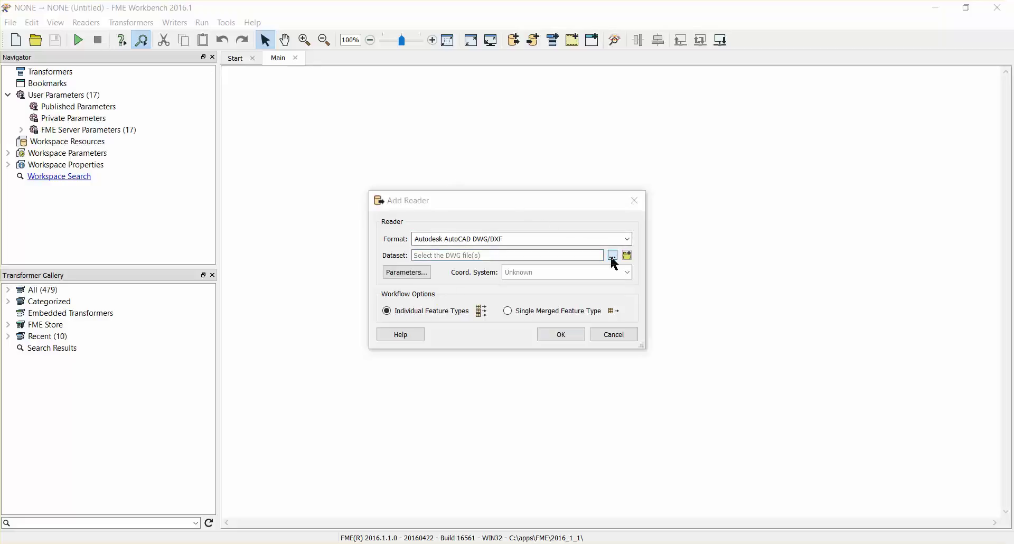
left_click(584, 277)
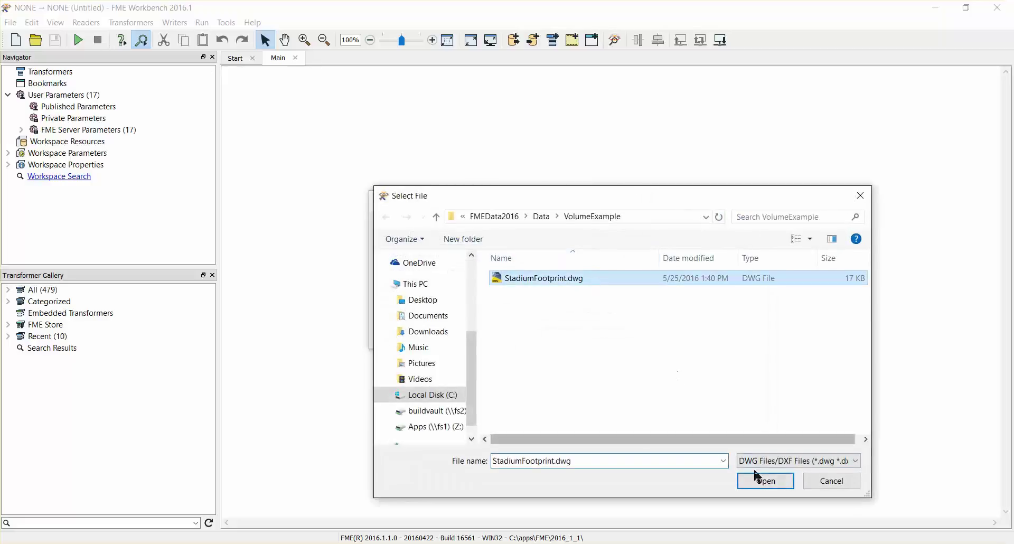
left_click(765, 481)
left_click(553, 335)
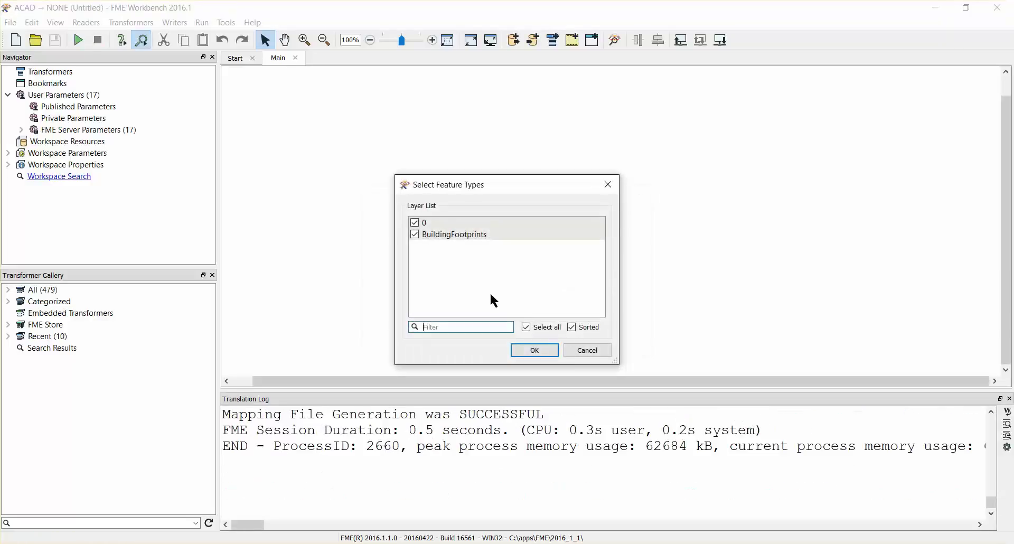
left_click(414, 222)
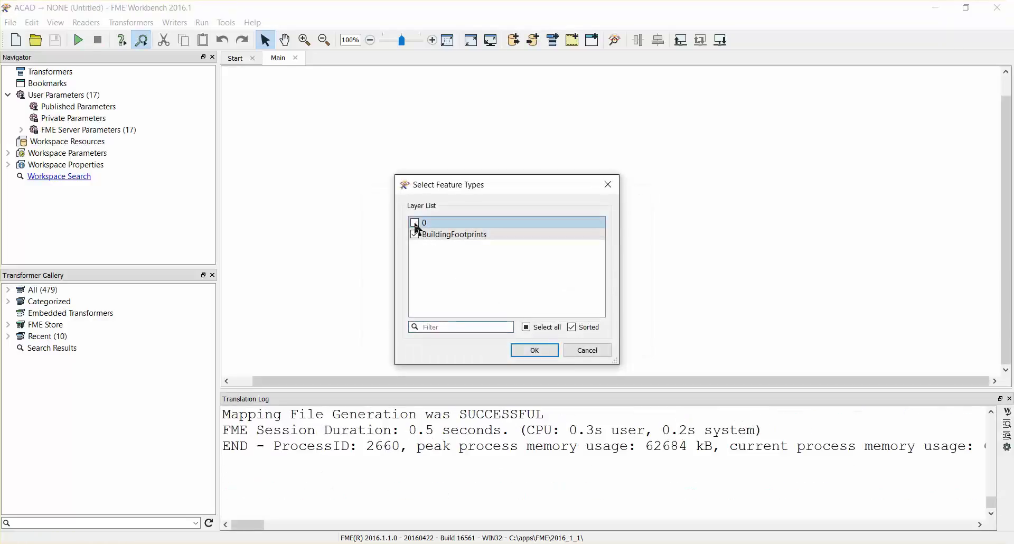
left_click(531, 350)
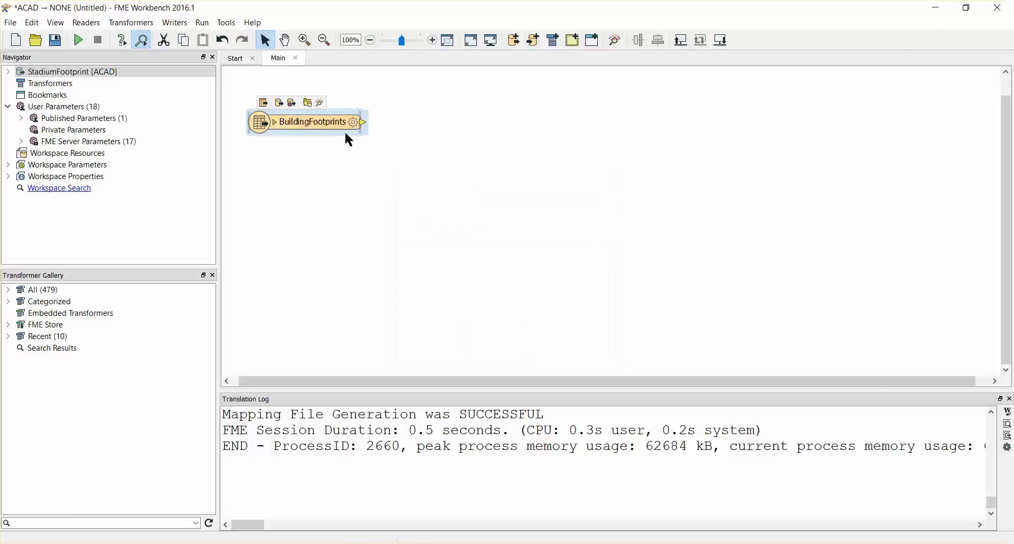
- Add an ASPRS LAS reader for BuildingPointClouds.zlas and position it below BuildingFootprints
left_click(89, 24)
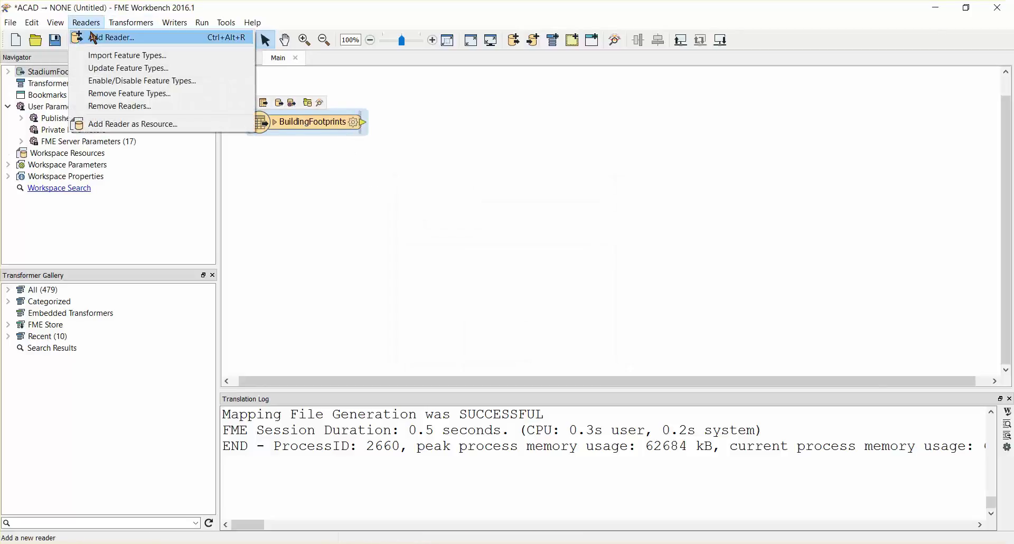
left_click(101, 37)
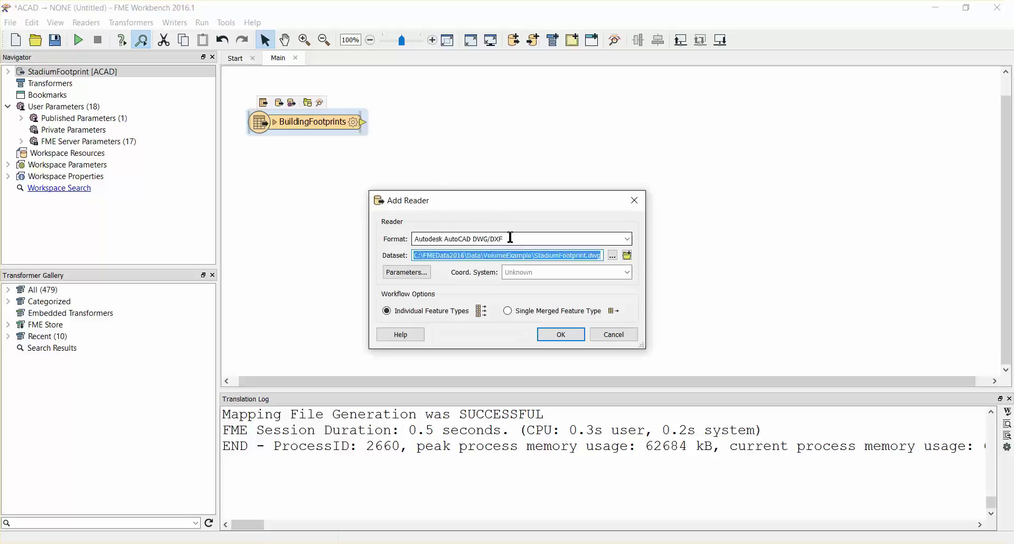
left_click(509, 237)
type("aspr")
key("Tab")
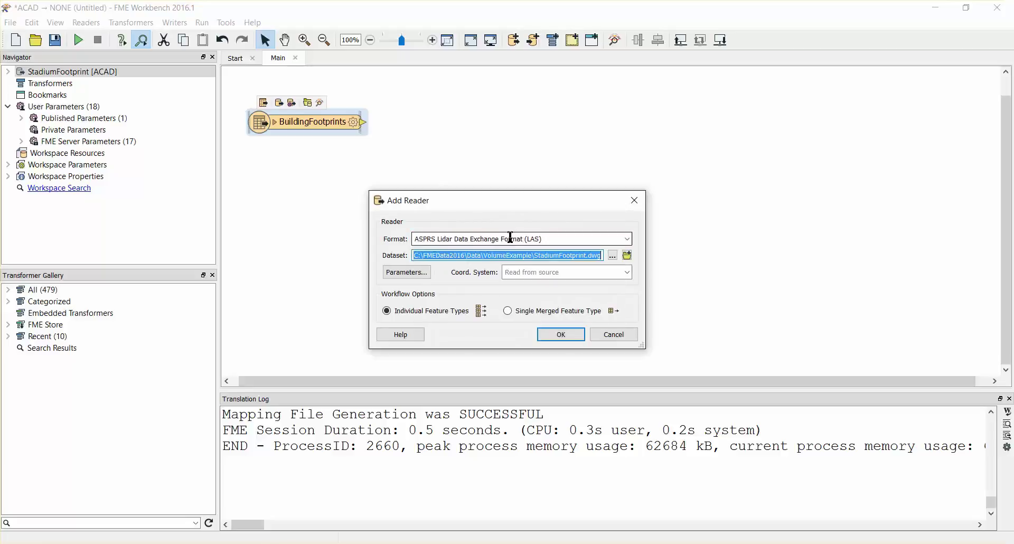
left_click(613, 255)
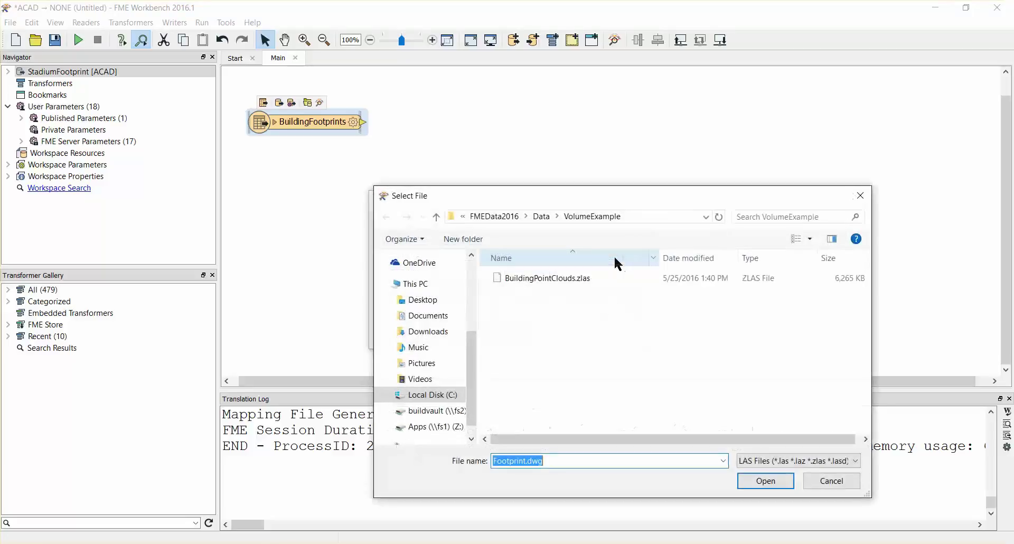
left_click(592, 276)
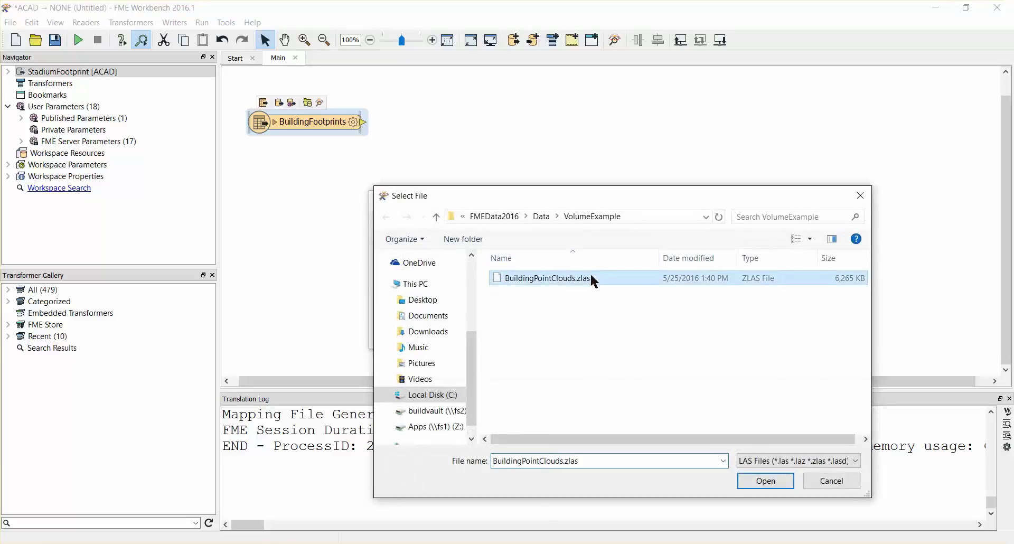
left_click(764, 481)
left_click(560, 335)
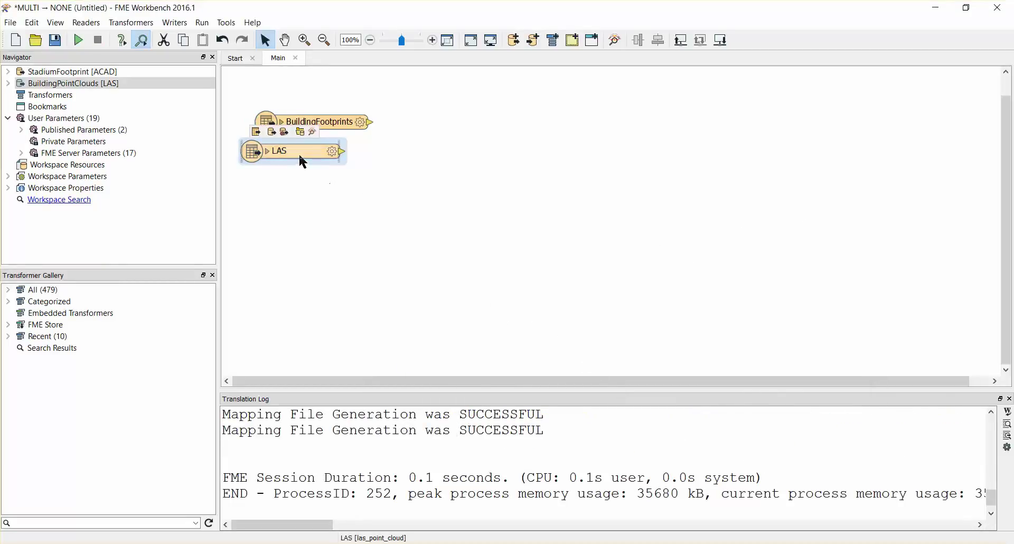
left_click_drag(299, 153, 319, 190)
- Add a GeometryExtractor after BuildingFootprints, keeping its default FME Binary encoding into _geometry
left_click(340, 254)
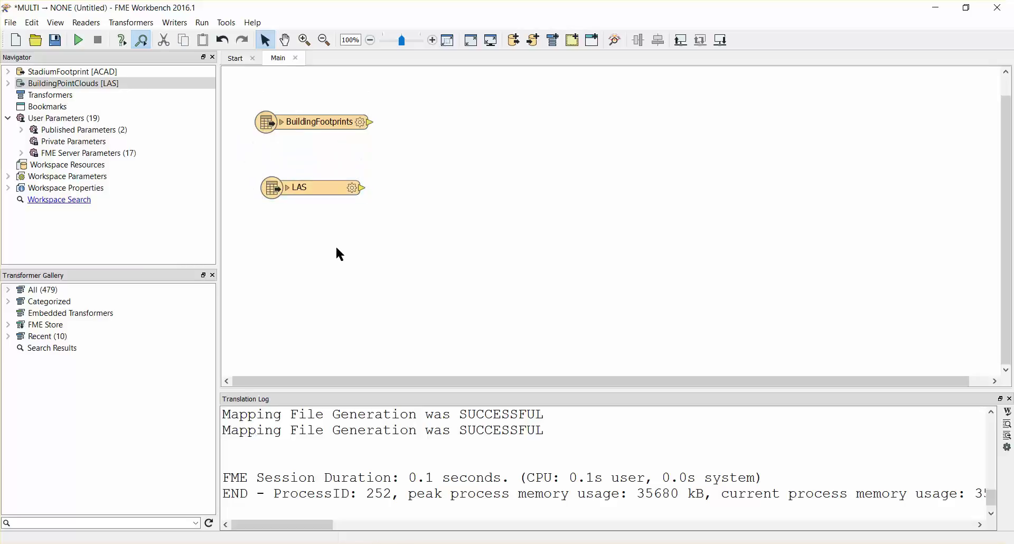
type("geometryextra")
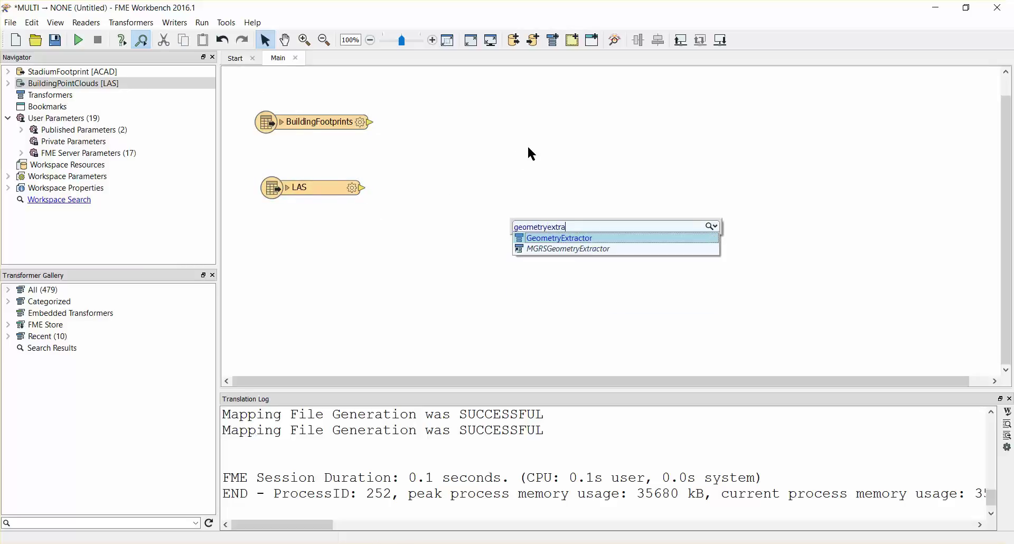
key("Return")
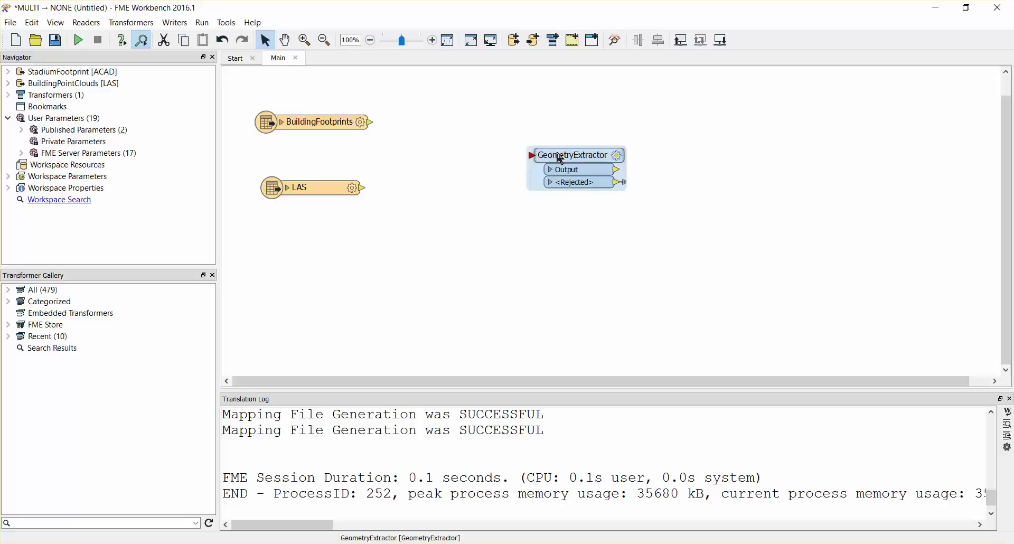
left_click_drag(559, 158, 434, 126)
left_click(434, 125)
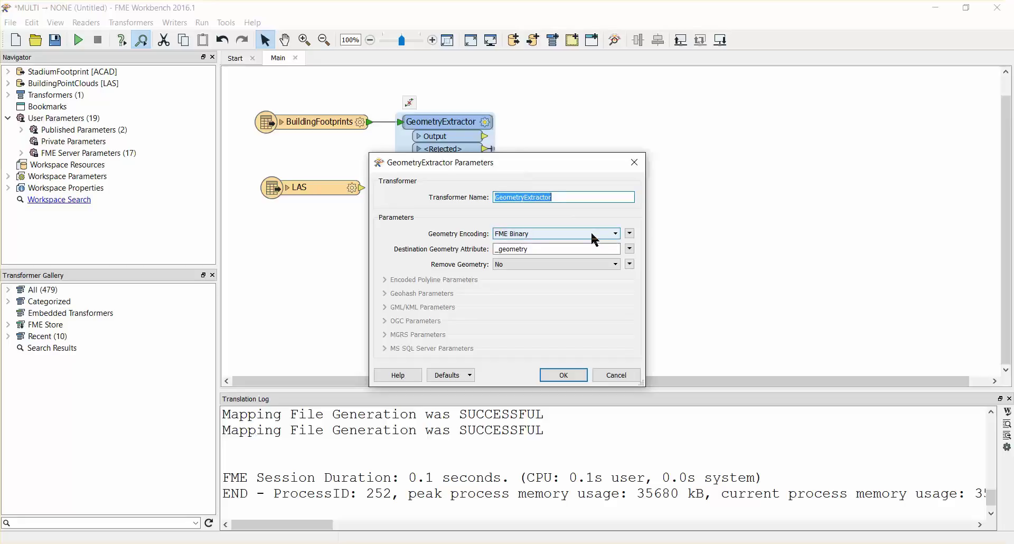
left_click(564, 375)
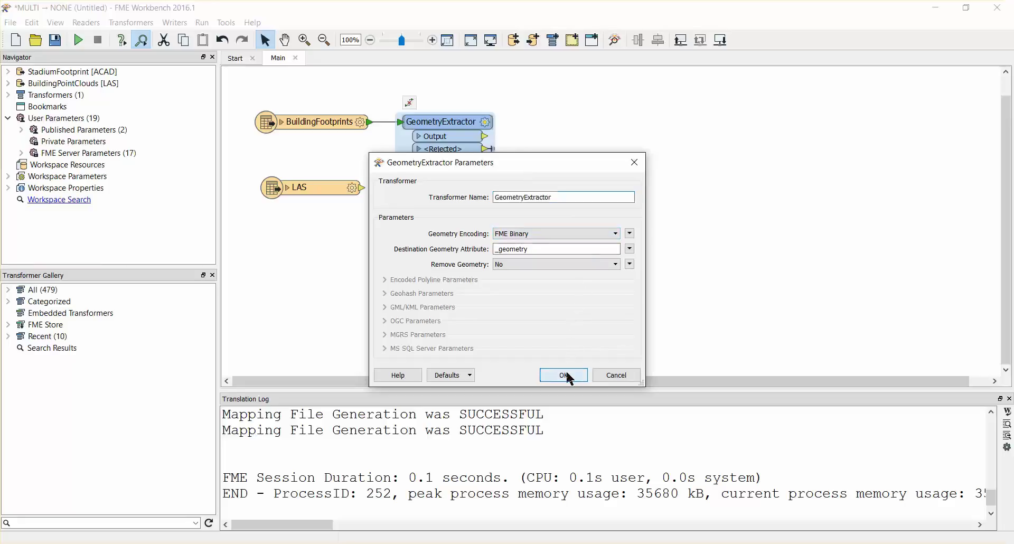
- Add a Clipper with GeometryExtractor output as Clipper and the LAS points as Clippee
left_click(568, 269)
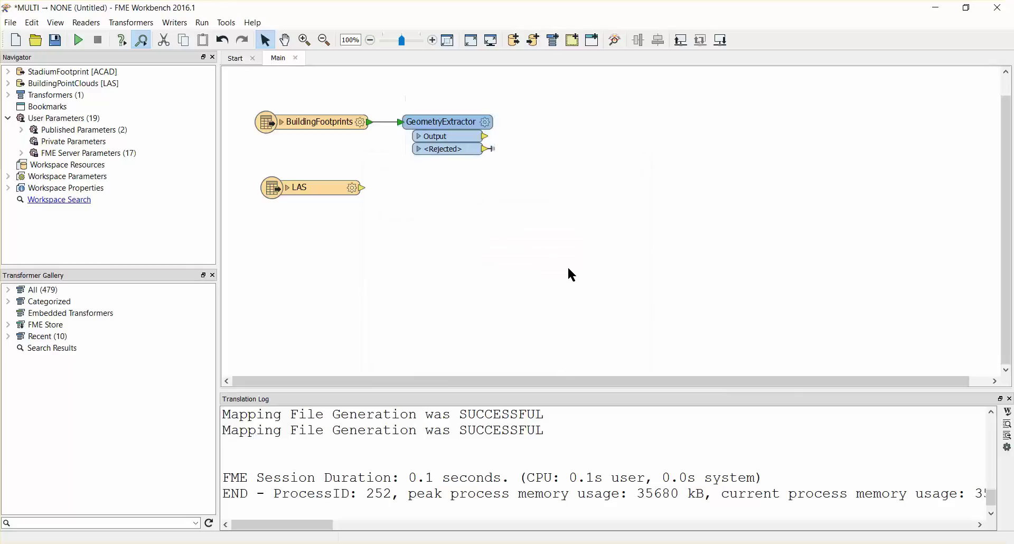
type("clipper")
key("Return")
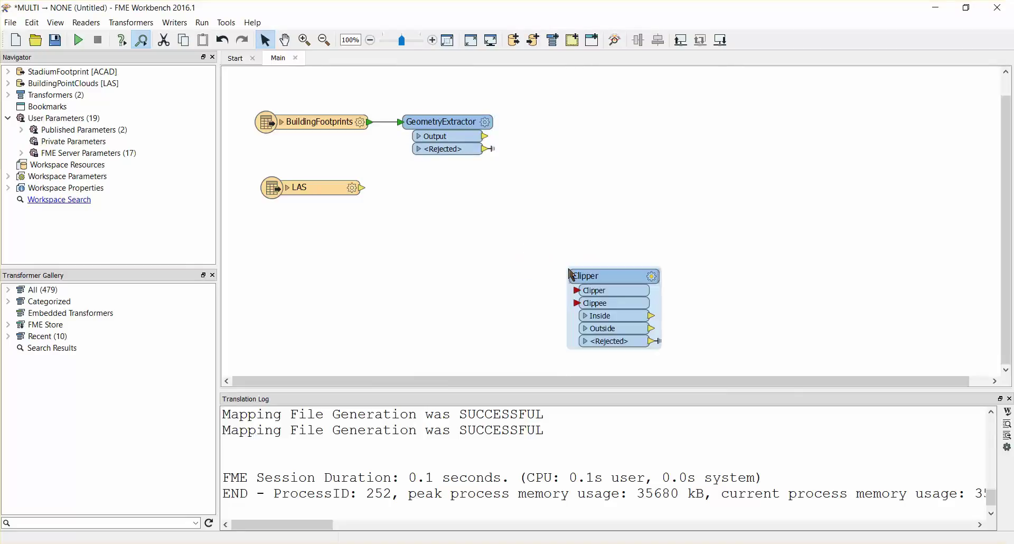
left_click_drag(591, 275, 547, 123)
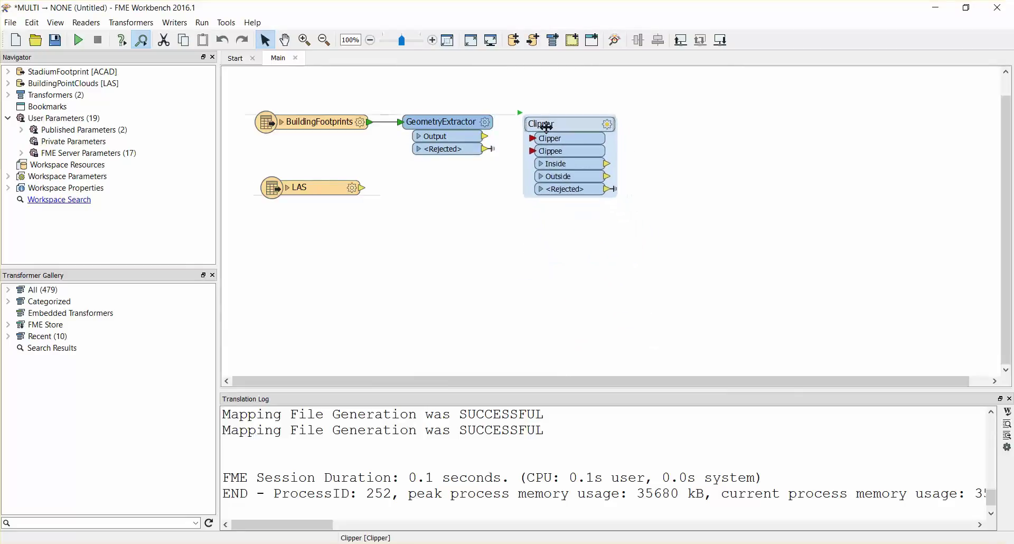
left_click_drag(486, 136, 532, 138)
left_click(363, 187)
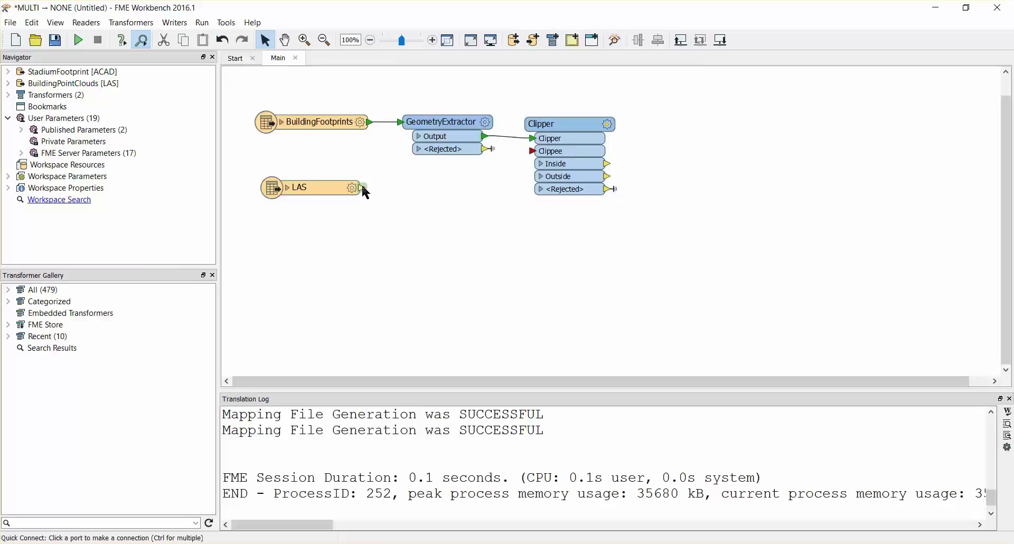
left_click(533, 153)
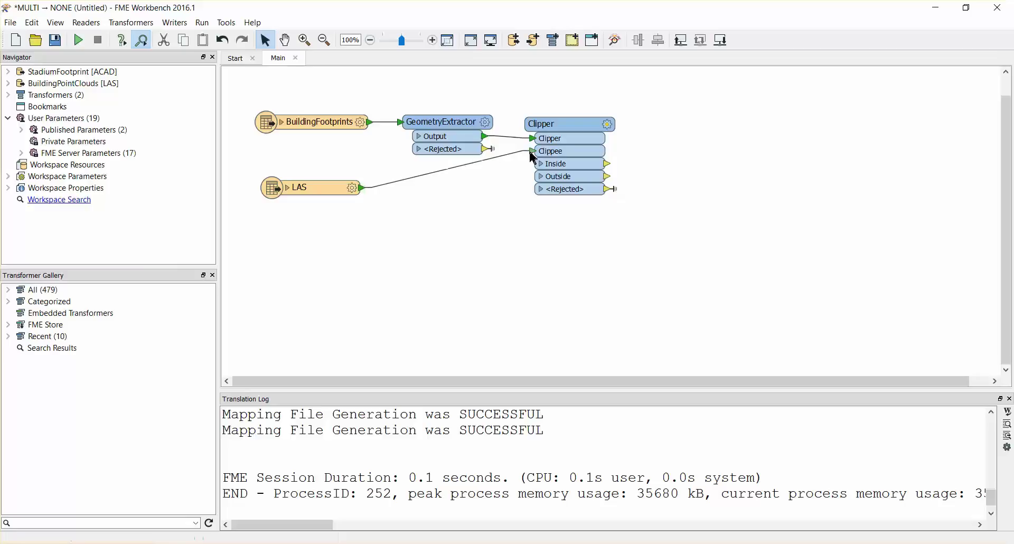
- Enable Merge Attributes on the Clipper with Merge Clipper accumulation and Use Clippee conflict resolution
left_click(564, 124)
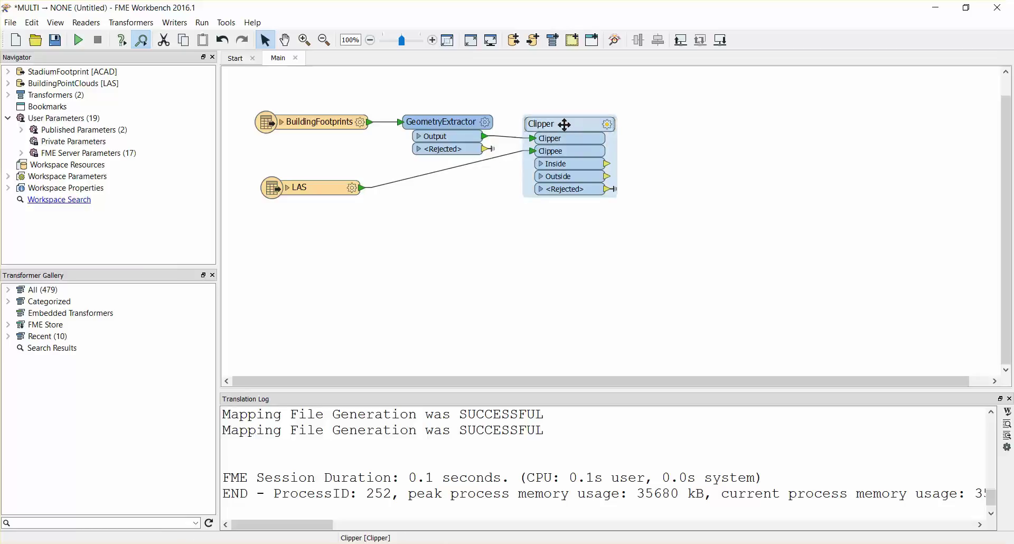
double_click(564, 124)
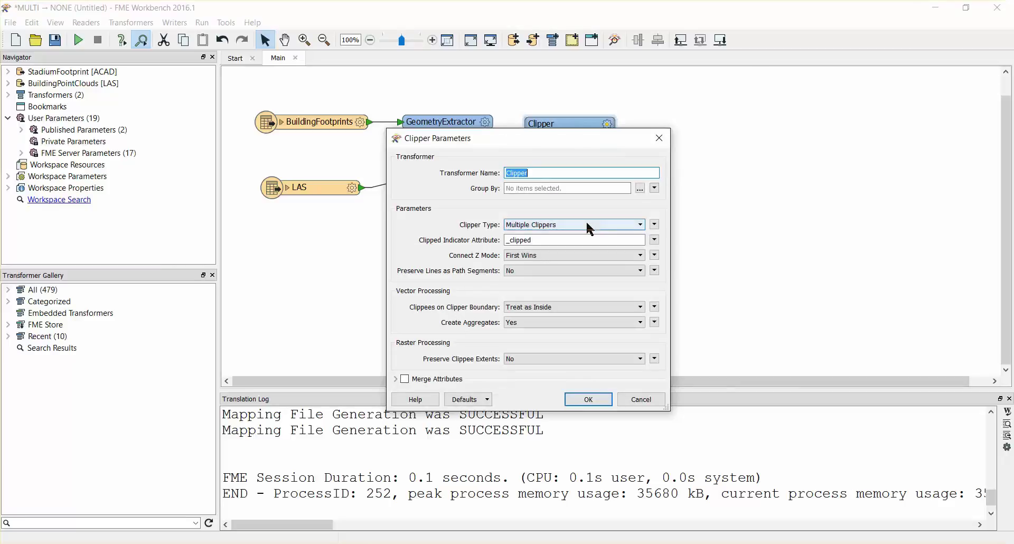
left_click(404, 378)
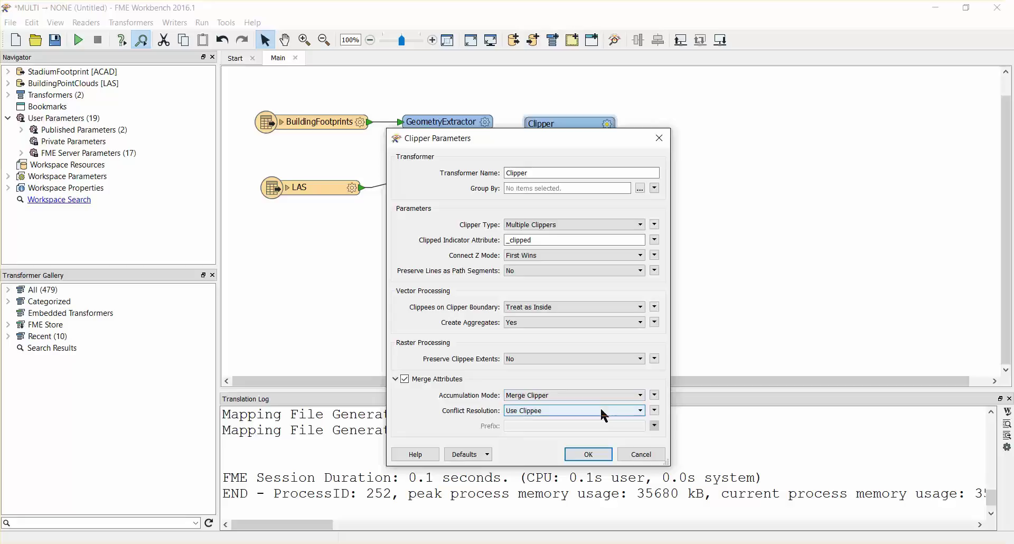
left_click(593, 456)
- Connect a PointCloudStatisticsCalculator to the Clipper's Inside port and have it compute the median of z
left_click(618, 298)
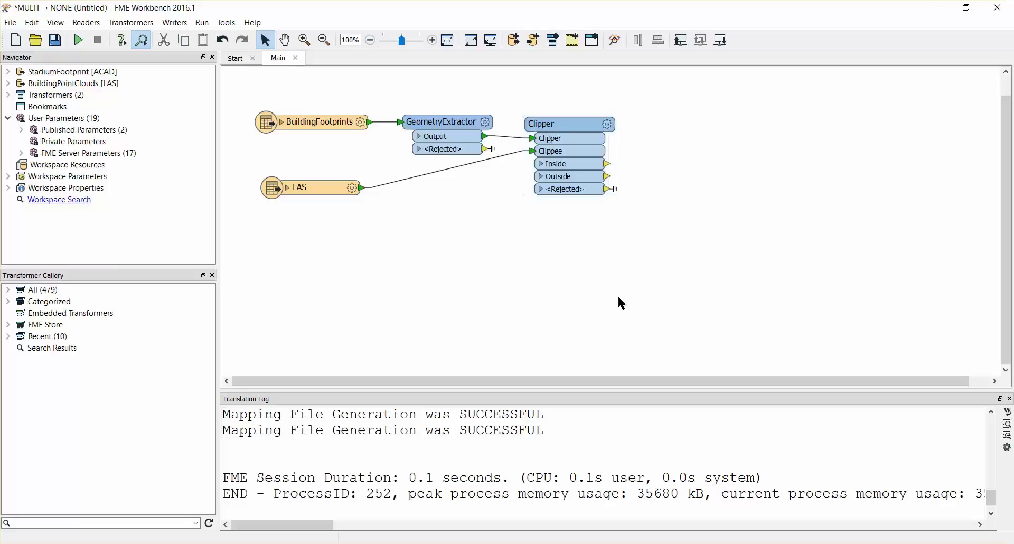
type("point")
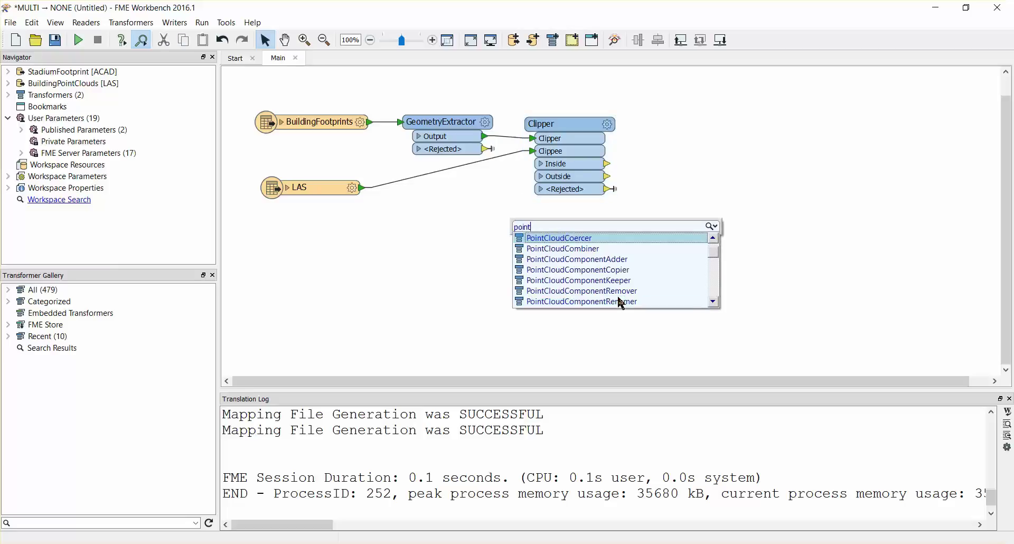
type("cloudst")
key("Return")
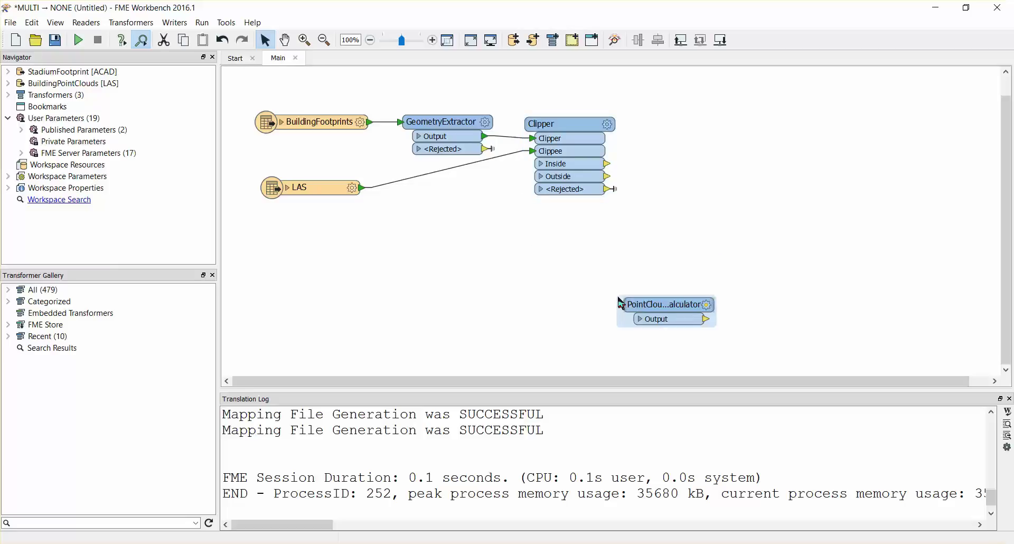
left_click_drag(658, 309, 564, 225)
double_click(564, 226)
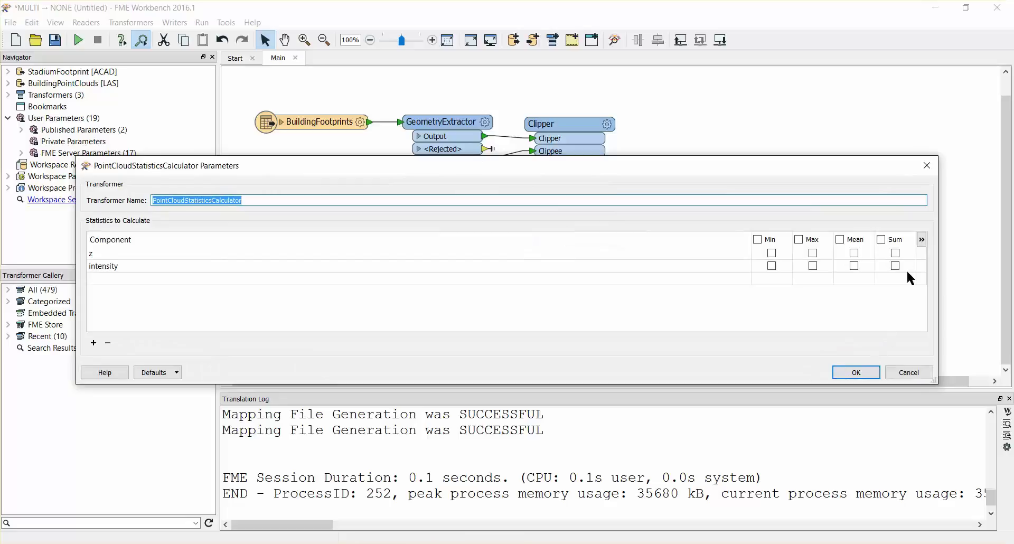
left_click(921, 240)
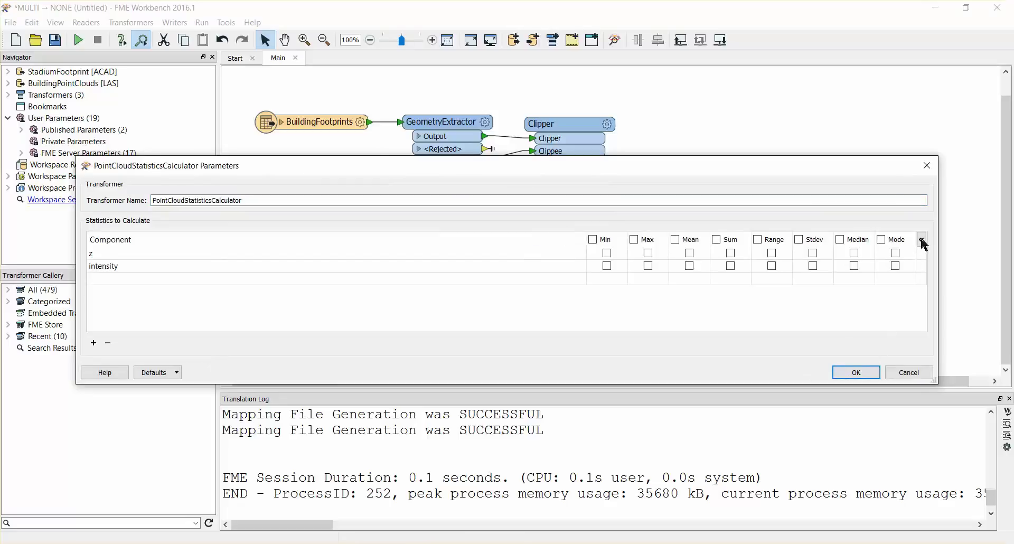
left_click(855, 254)
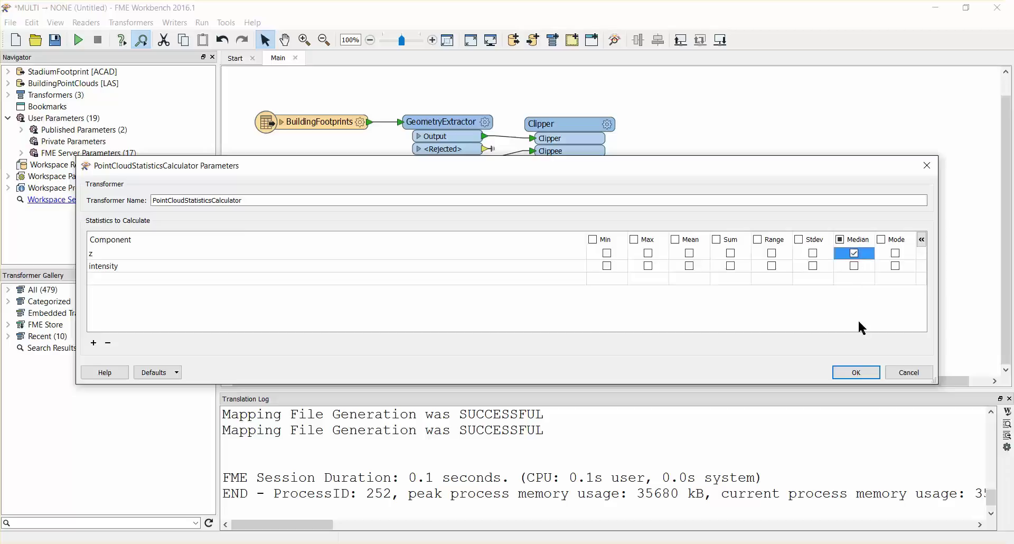
left_click(863, 374)
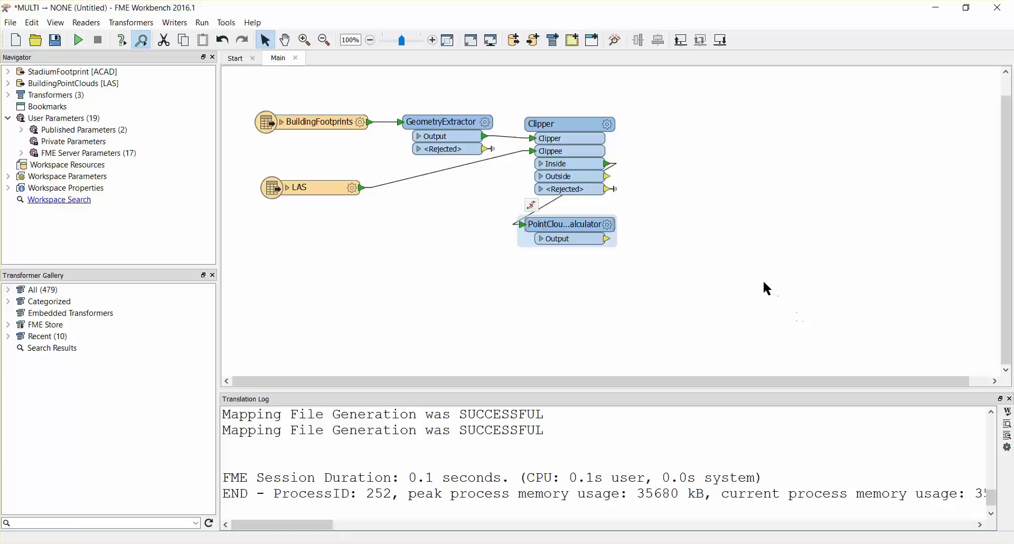
type("geometryre")
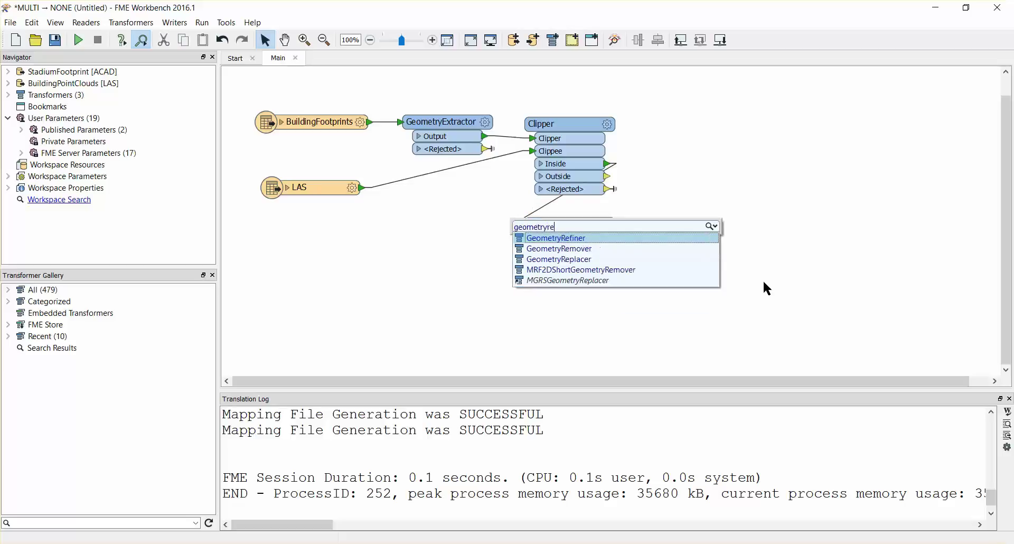
type("p")
key("Return")
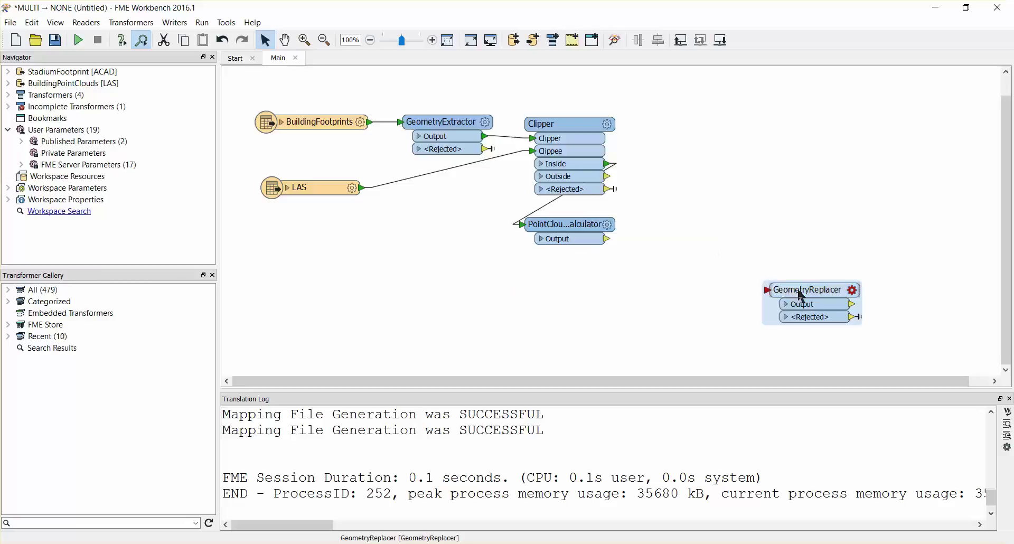
left_click_drag(801, 297, 650, 252)
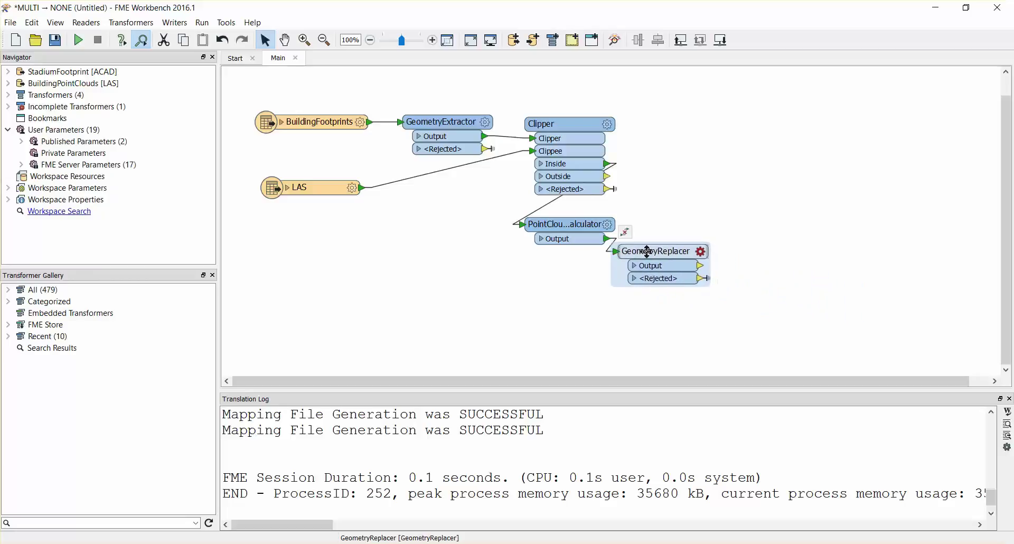
left_click_drag(648, 251, 555, 275)
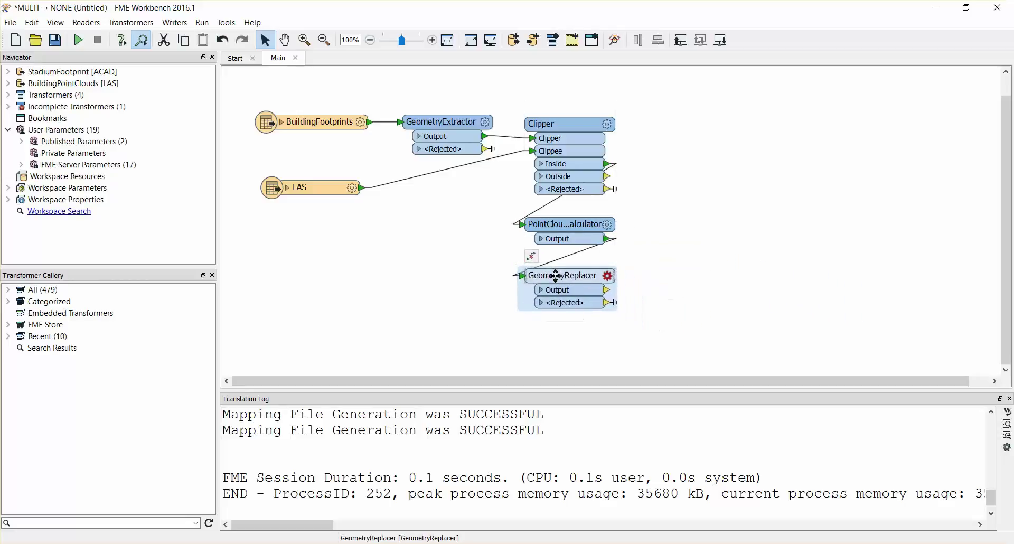
double_click(556, 275)
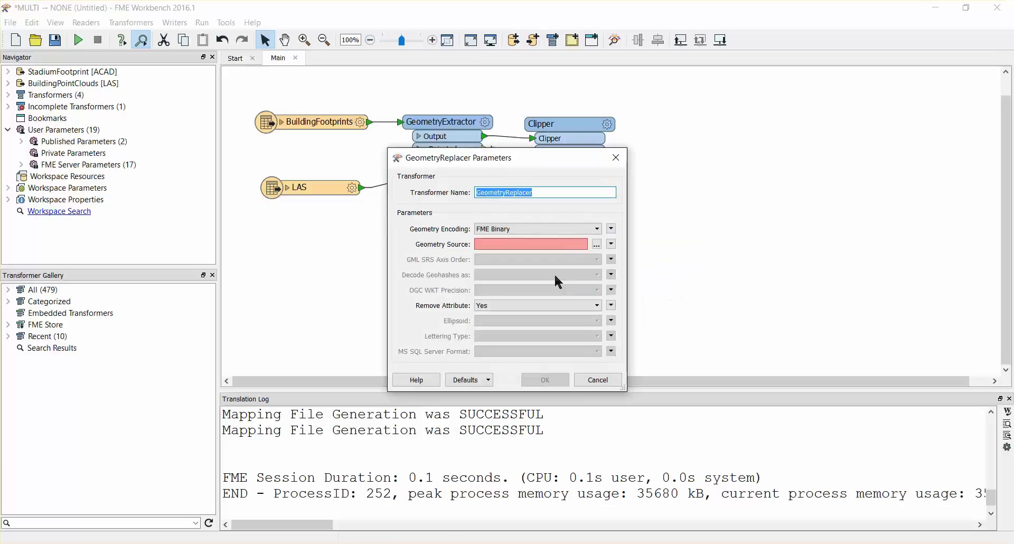
left_click(596, 244)
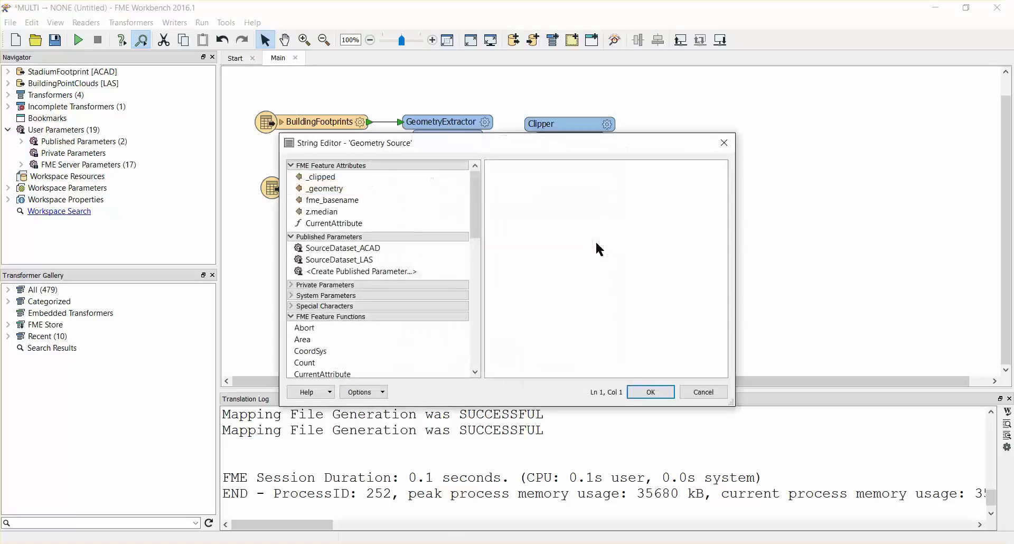
double_click(426, 188)
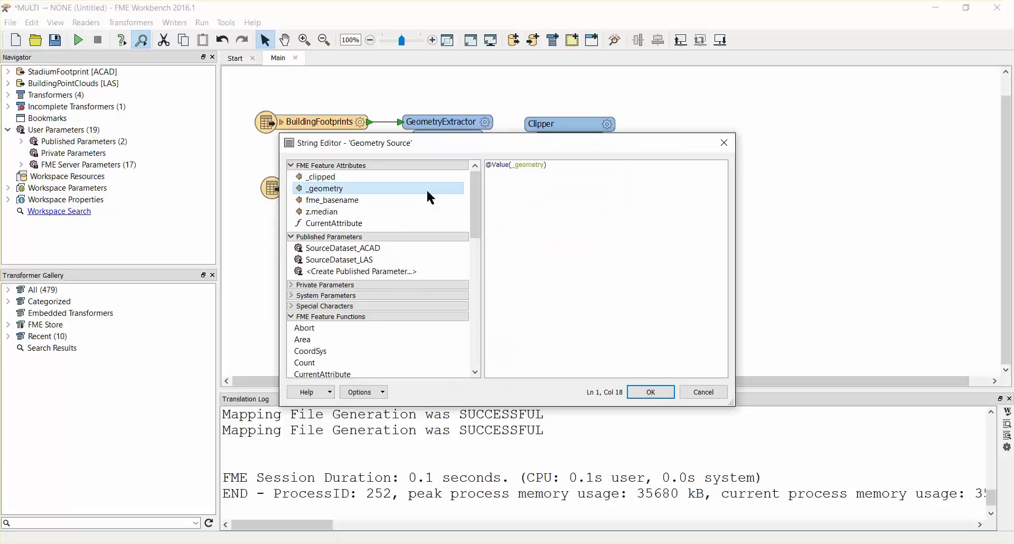
left_click(653, 393)
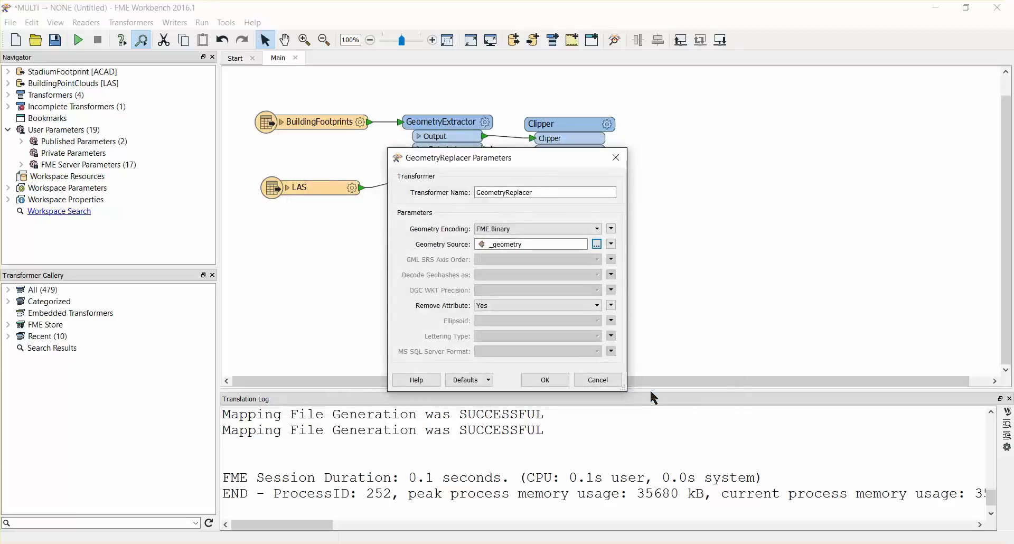
- Confirm the GeometryReplacer and connect a 3DForcer to its Output with elevation 0
left_click(545, 379)
type("3")
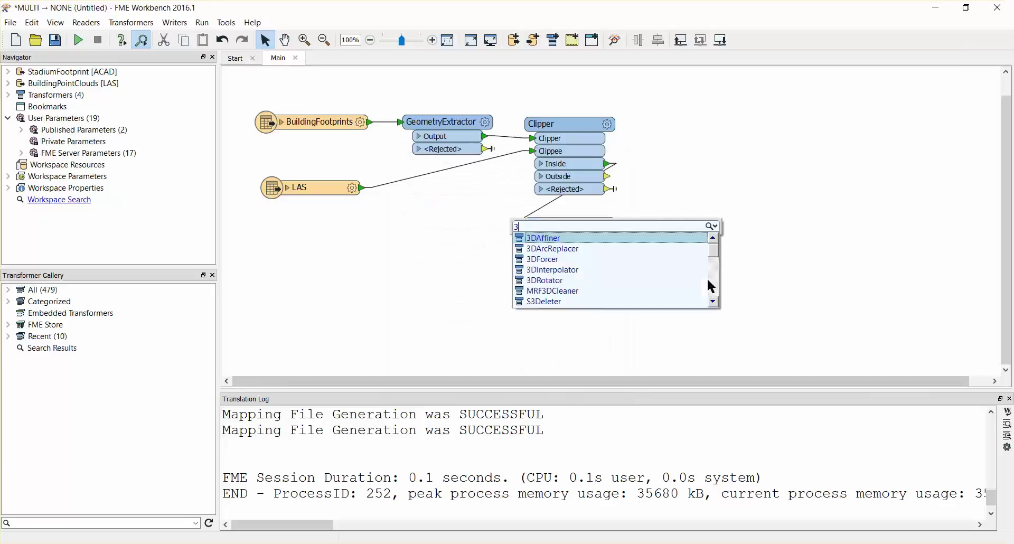
type("dforcer")
key("Return")
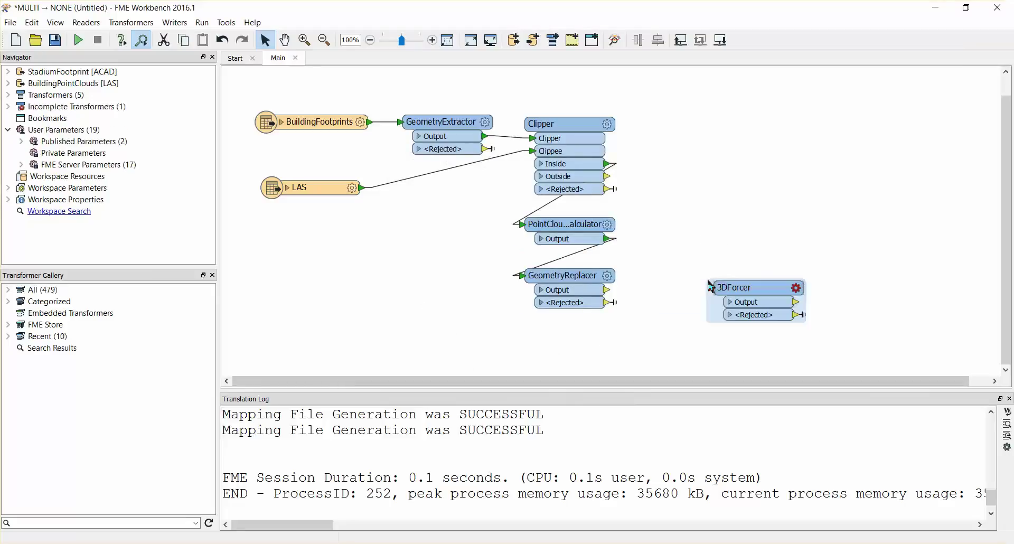
left_click_drag(662, 300, 557, 333)
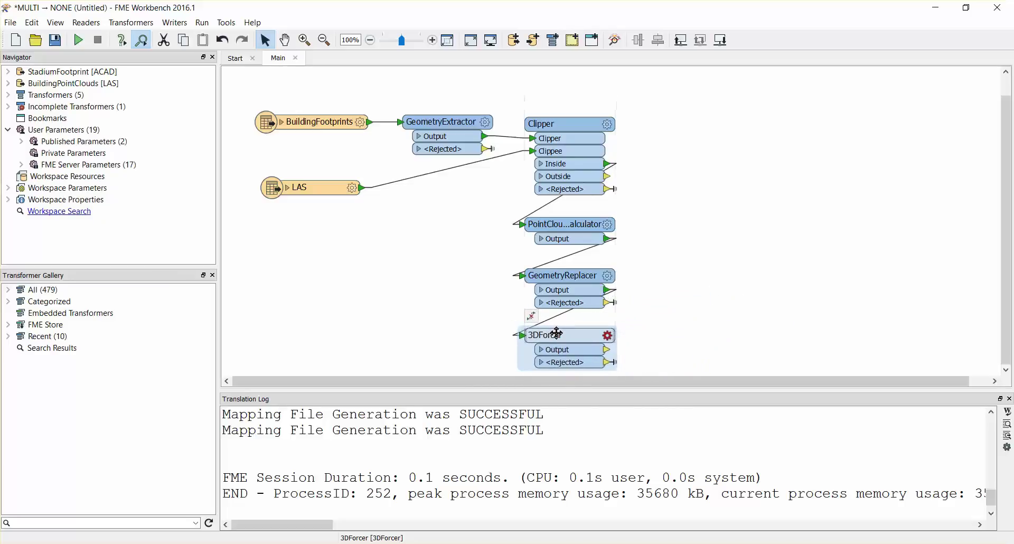
left_click(557, 332)
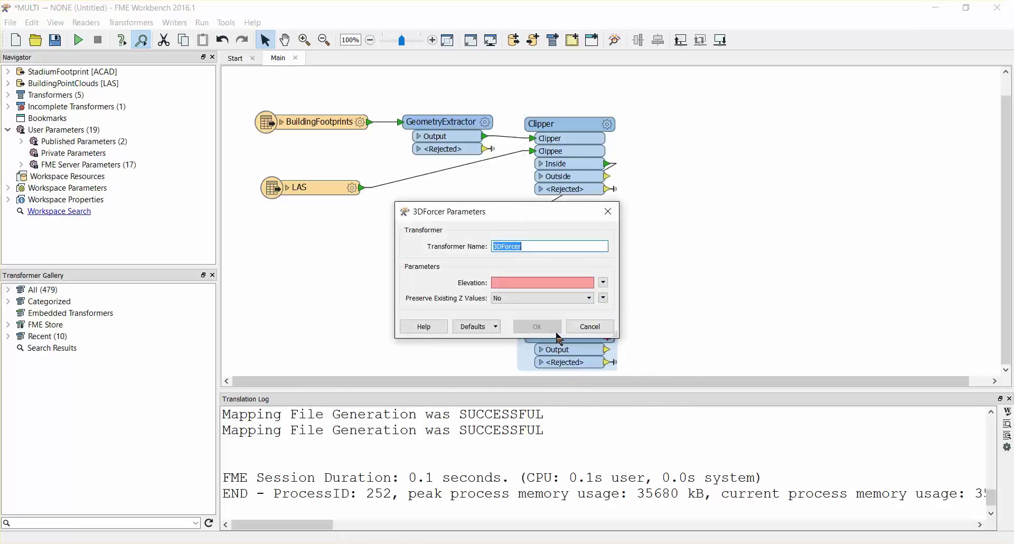
left_click(560, 283)
type("0")
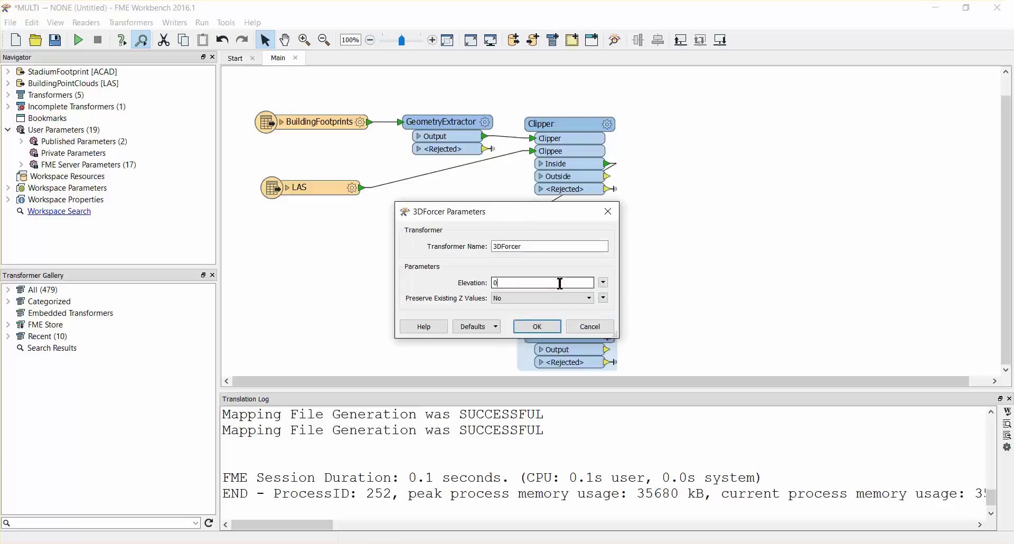
left_click(538, 326)
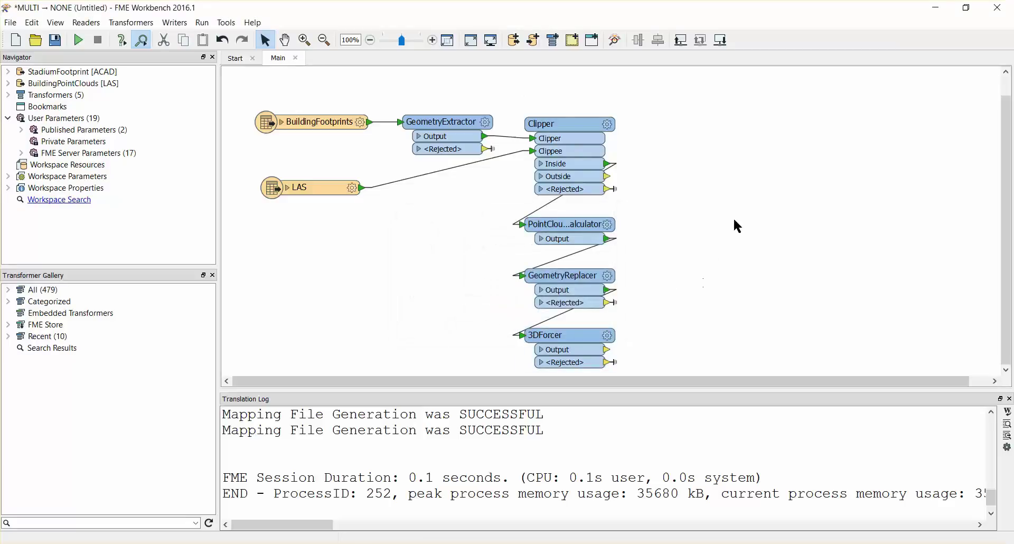
- Connect an Extruder after the 3DForcer that extrudes vertically by the z.median attribute value
type("extruder")
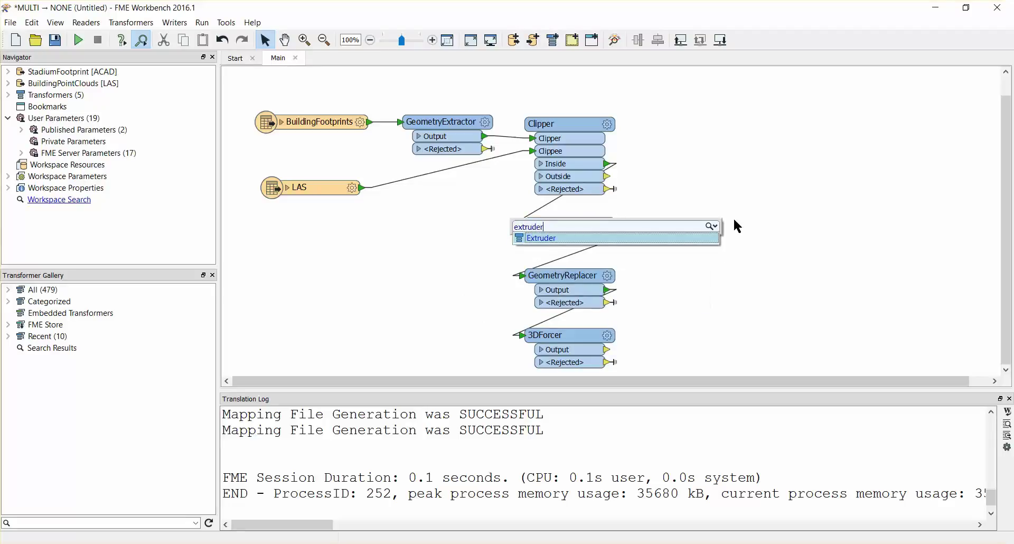
key("Return")
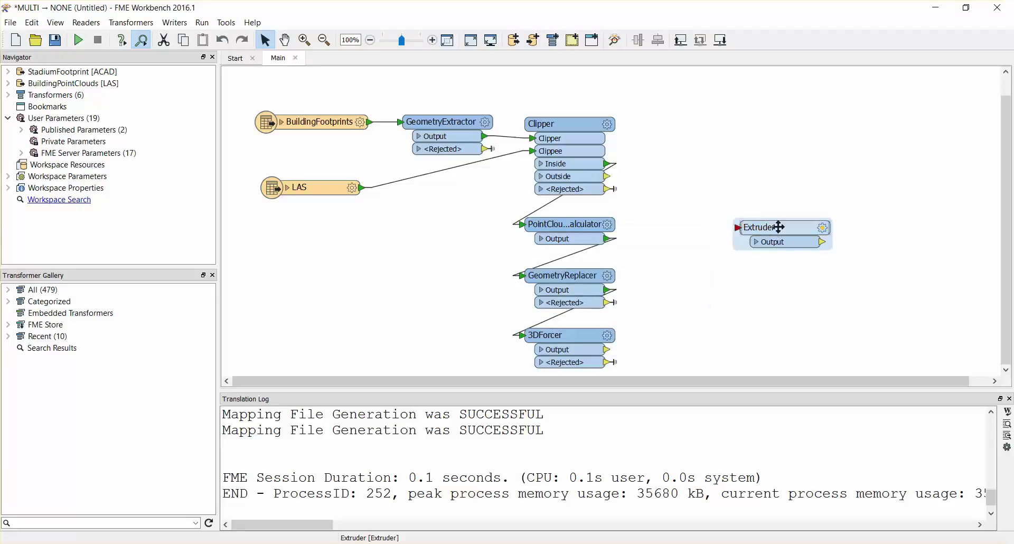
left_click_drag(776, 227, 713, 123)
left_click(713, 124)
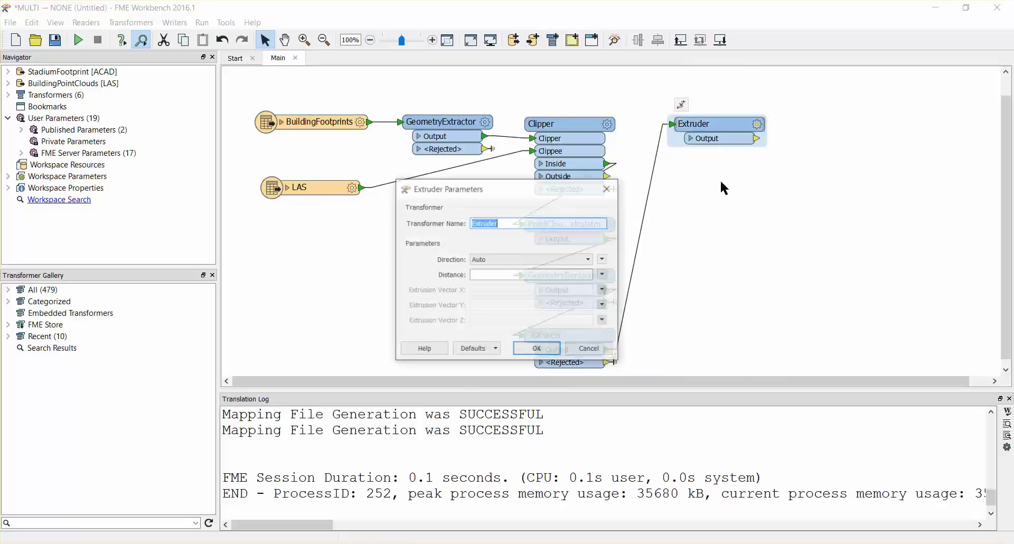
left_click(589, 260)
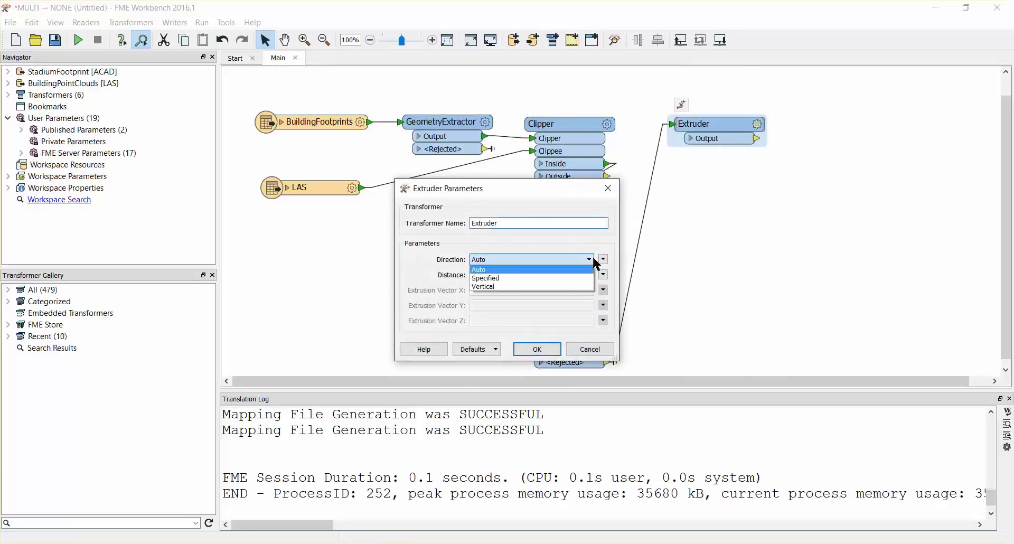
left_click(575, 288)
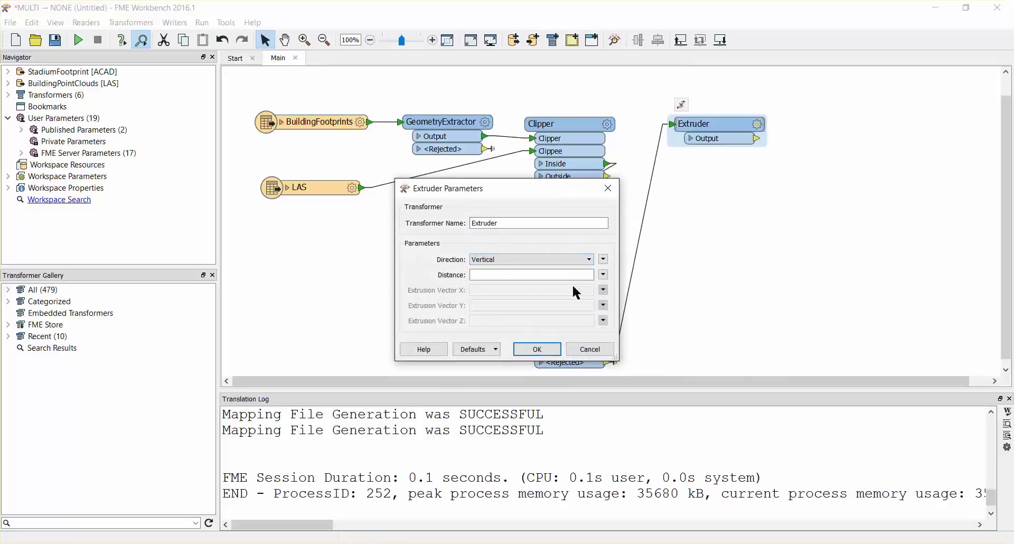
left_click(603, 275)
mouse_move(623, 295)
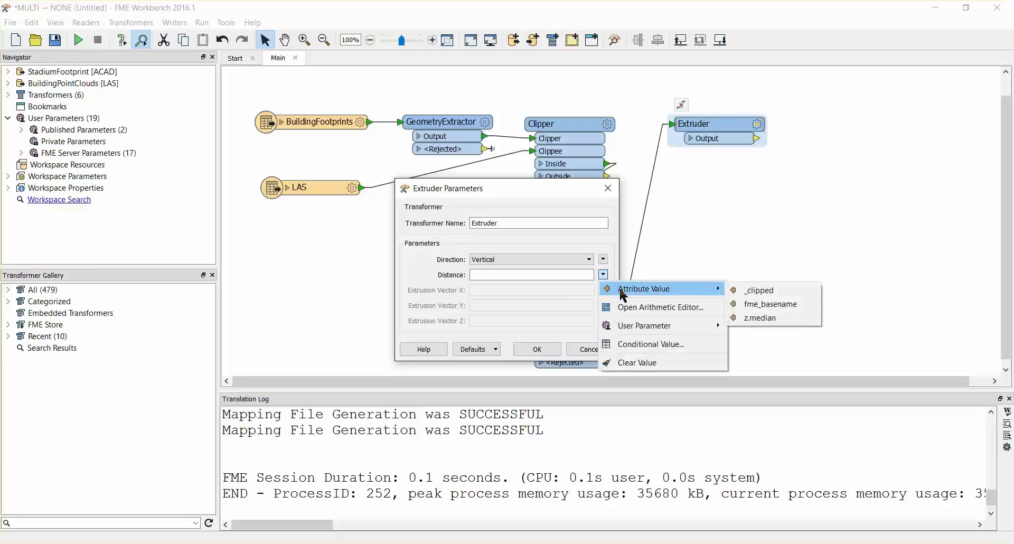
left_click(757, 318)
left_click(546, 348)
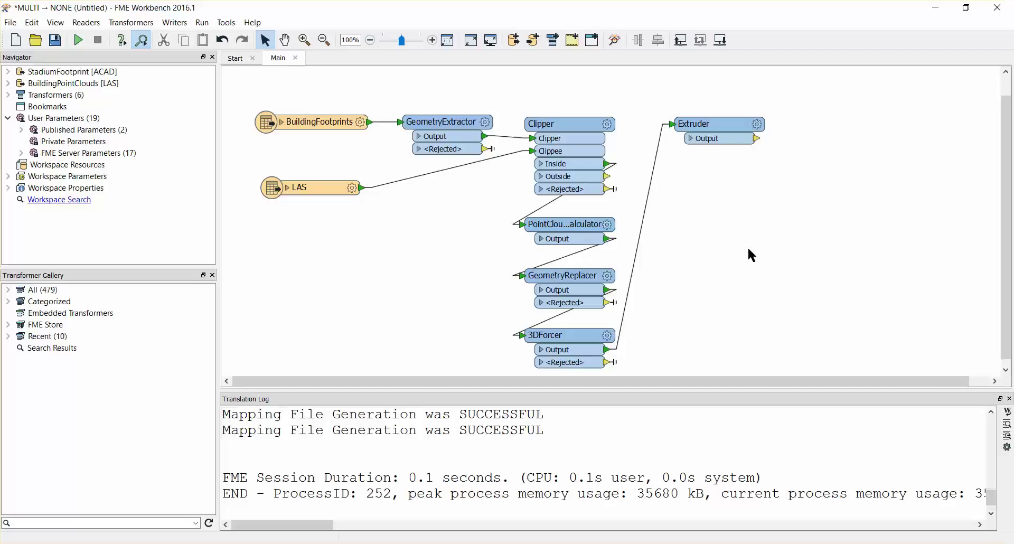
- Add a VolumeCalculator after the Extruder's output, keeping its default settings
type("volu")
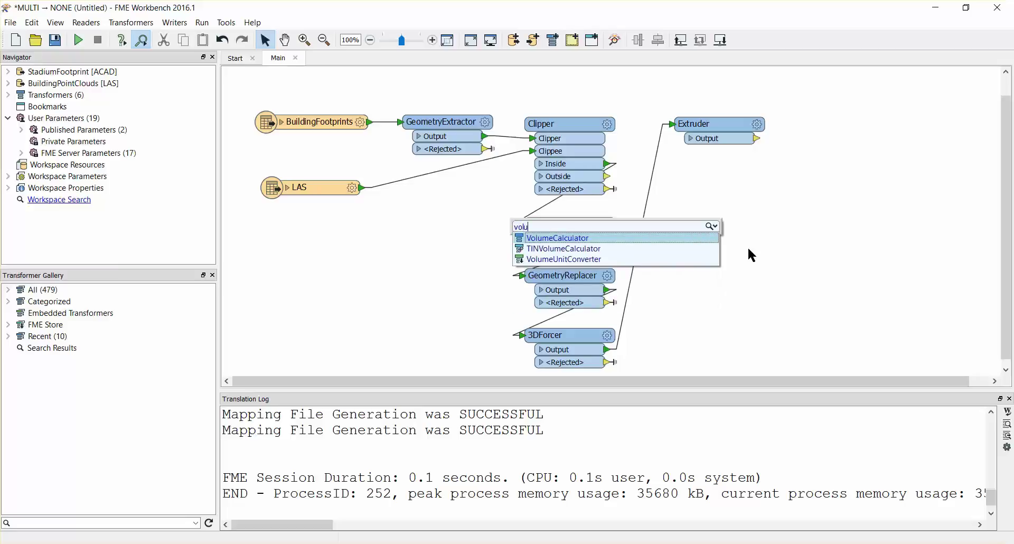
key("Return")
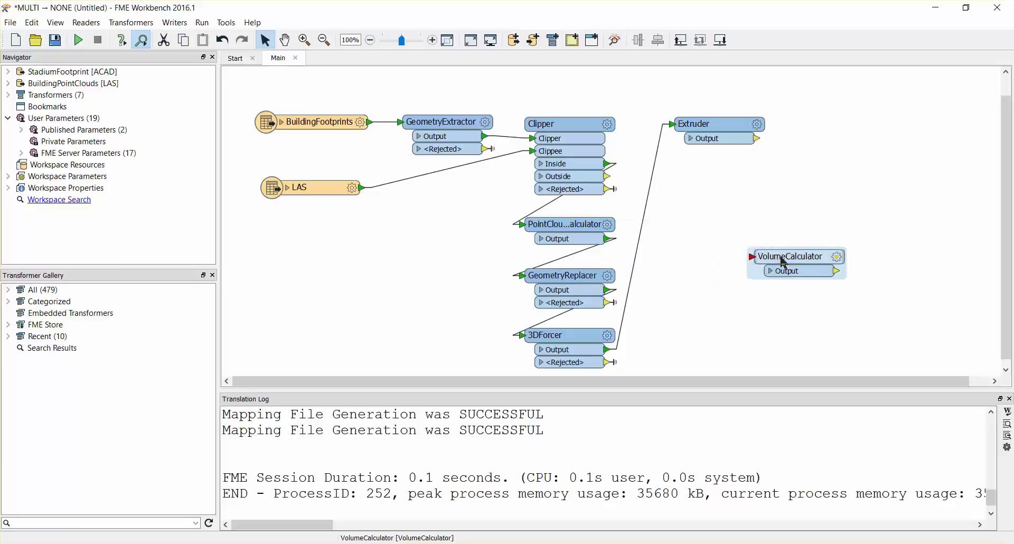
left_click_drag(782, 259, 704, 181)
double_click(705, 184)
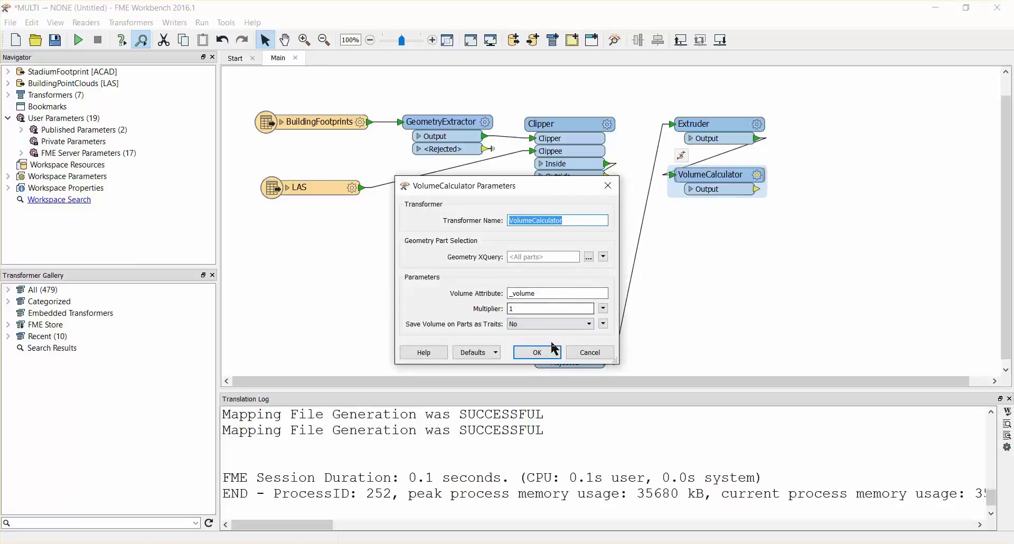
left_click(536, 352)
- Connect a StatisticsCalculator after the VolumeCalculator, analyzing only the _volume attribute
type("s")
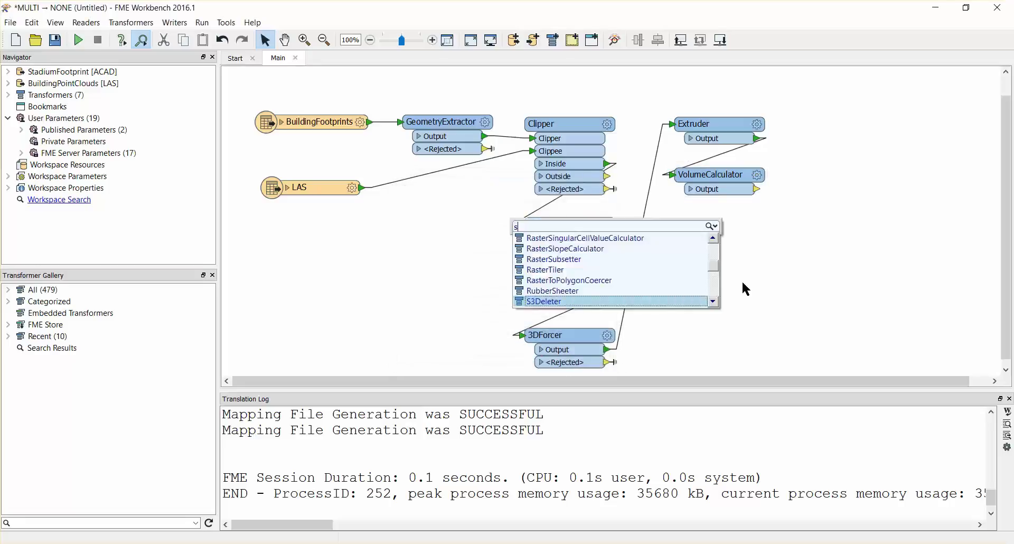
type("tatistics")
key("Return")
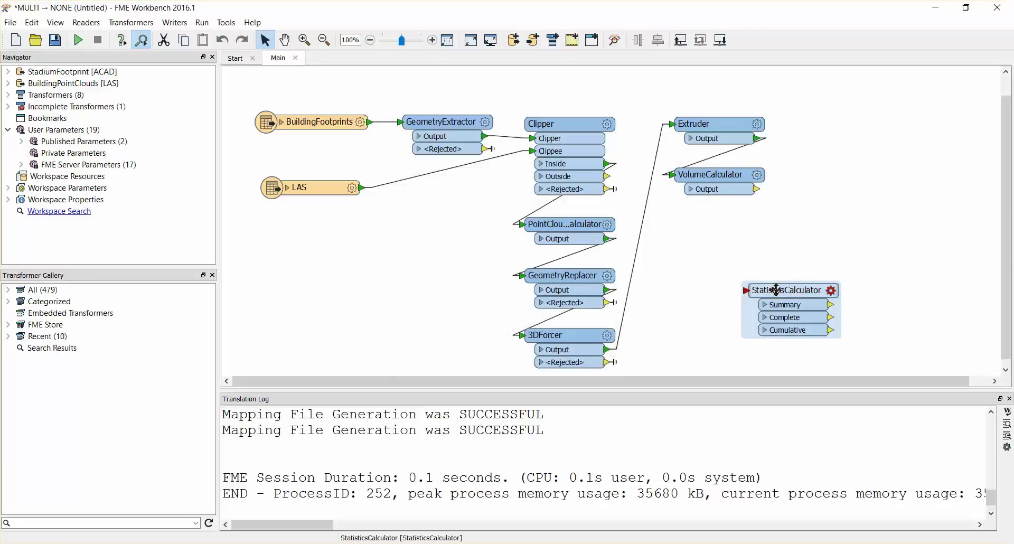
left_click_drag(776, 290, 704, 227)
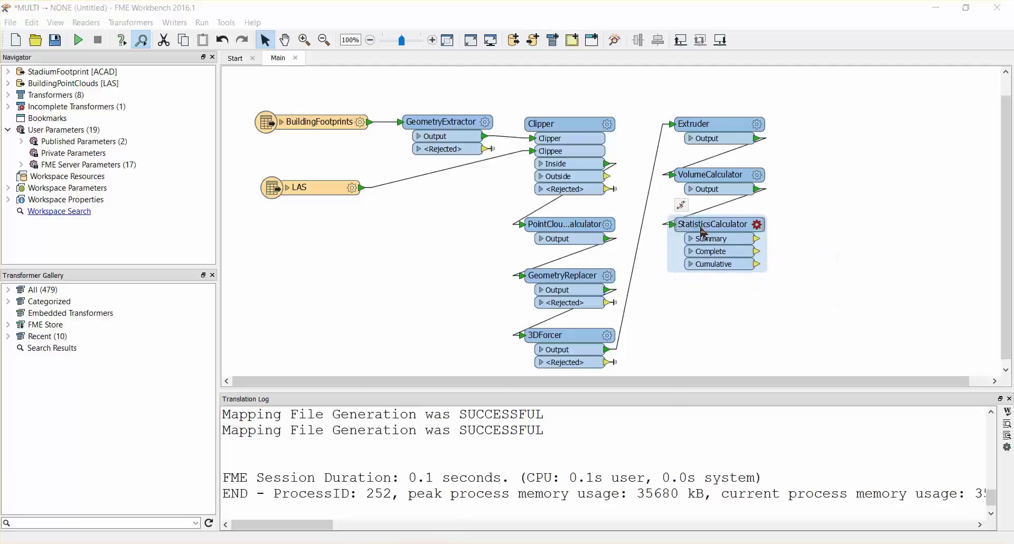
double_click(702, 229)
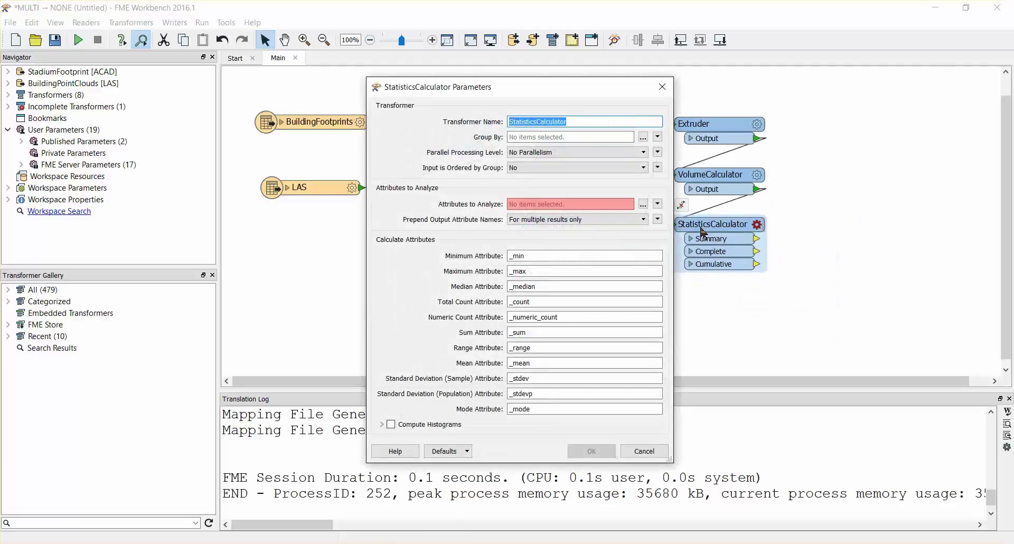
left_click(643, 205)
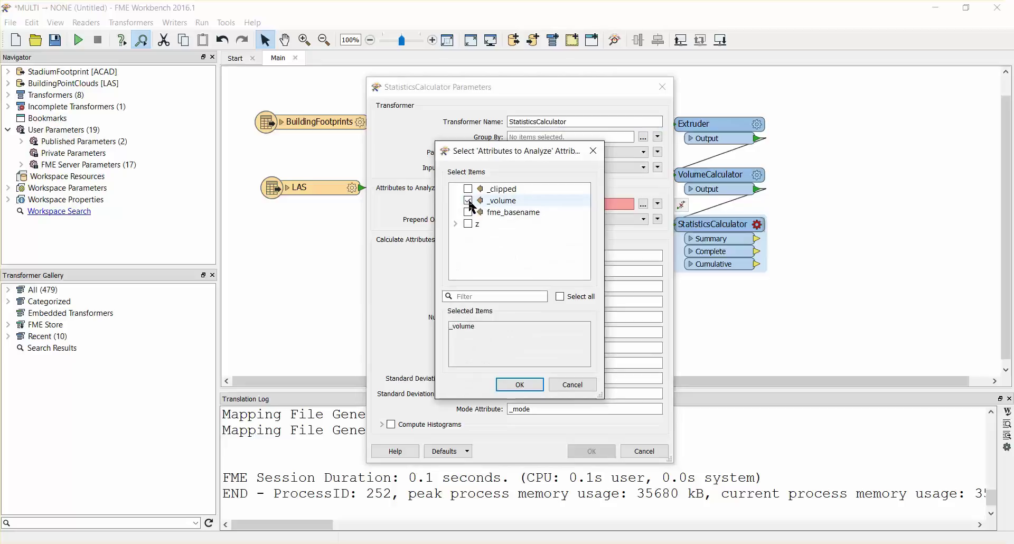
left_click(519, 385)
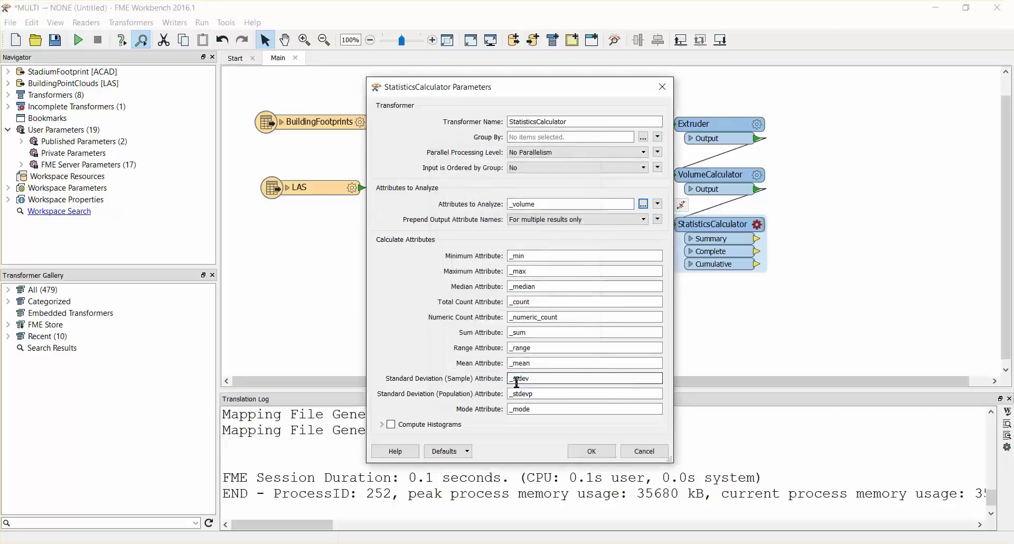
- Clear every statistics output name except Sum, then clear Sum's default name to rename it
double_click(531, 256)
key("BackSpace")
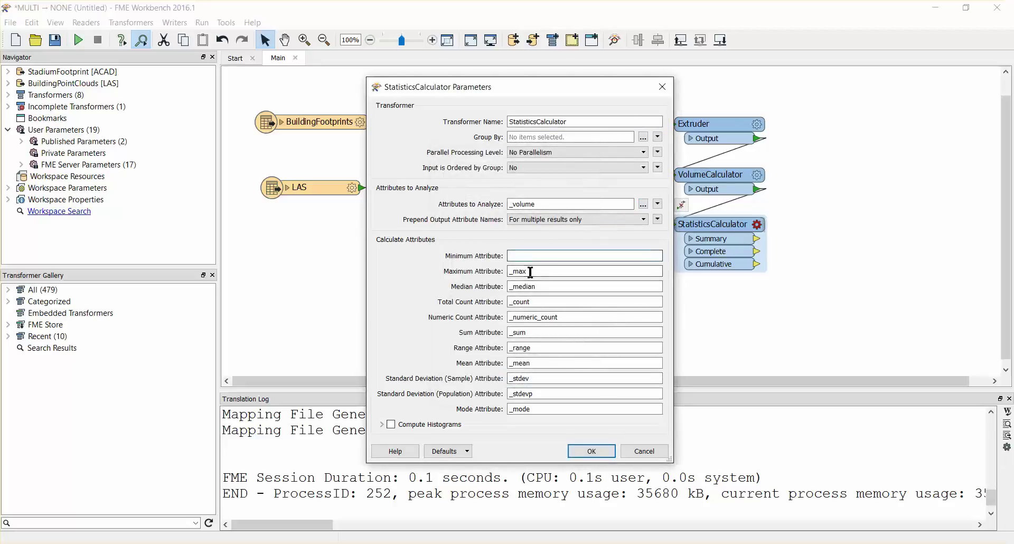
double_click(528, 271)
key("BackSpace")
double_click(543, 287)
key("BackSpace")
double_click(541, 302)
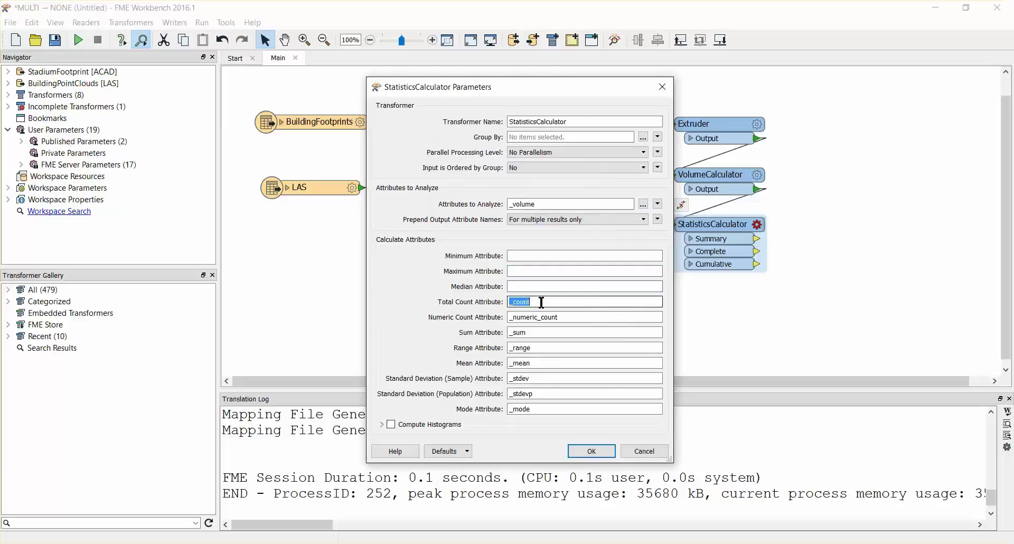
key("BackSpace")
double_click(567, 318)
key("BackSpace")
double_click(540, 346)
key("BackSpace")
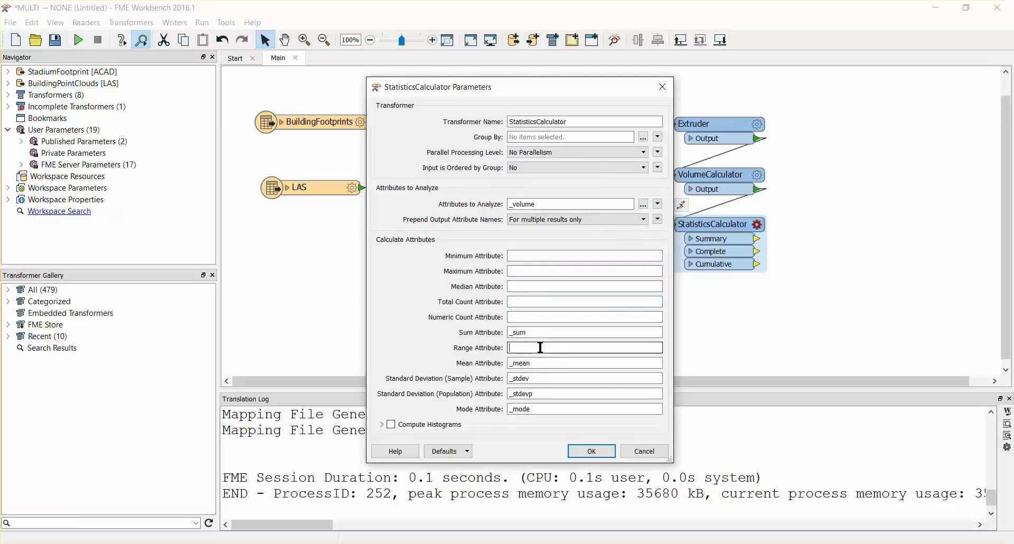
double_click(539, 363)
key("BackSpace")
double_click(536, 378)
key("BackSpace")
double_click(537, 393)
key("BackSpace")
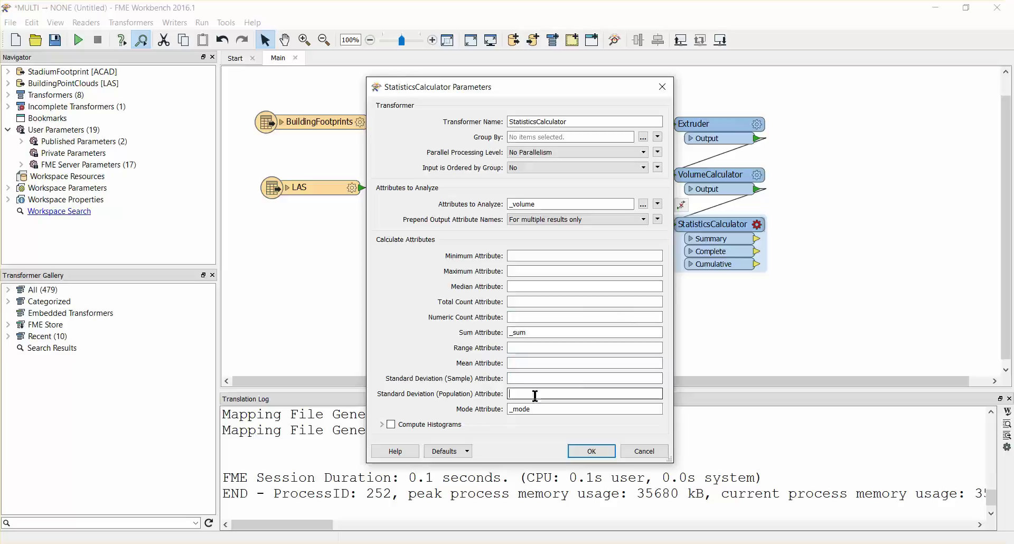
double_click(535, 408)
key("BackSpace")
double_click(531, 332)
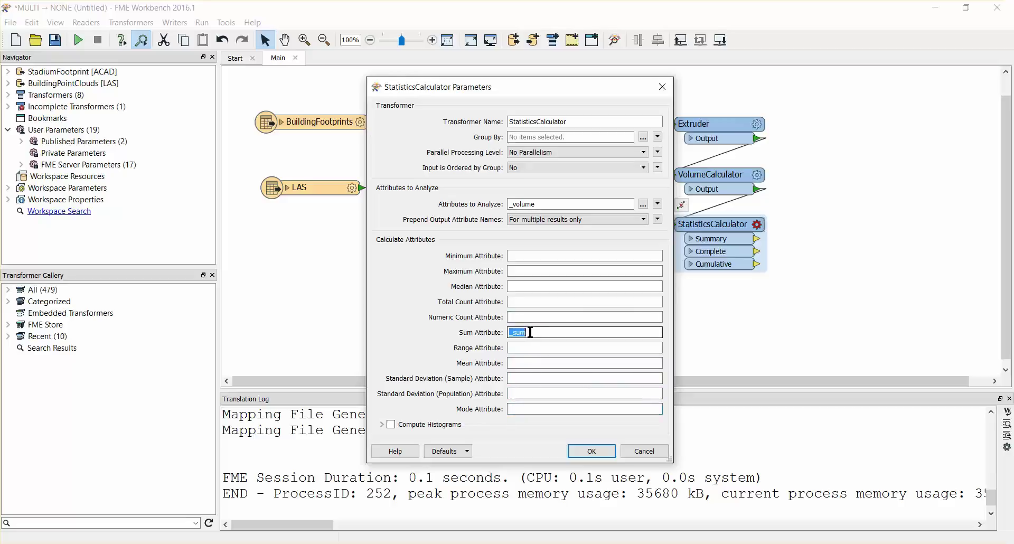
key("BackSpace")
- Confirm the statistics settings and attach an Inspector to StatisticsCalculator's Summary port
left_click(593, 452)
type("Inspect")
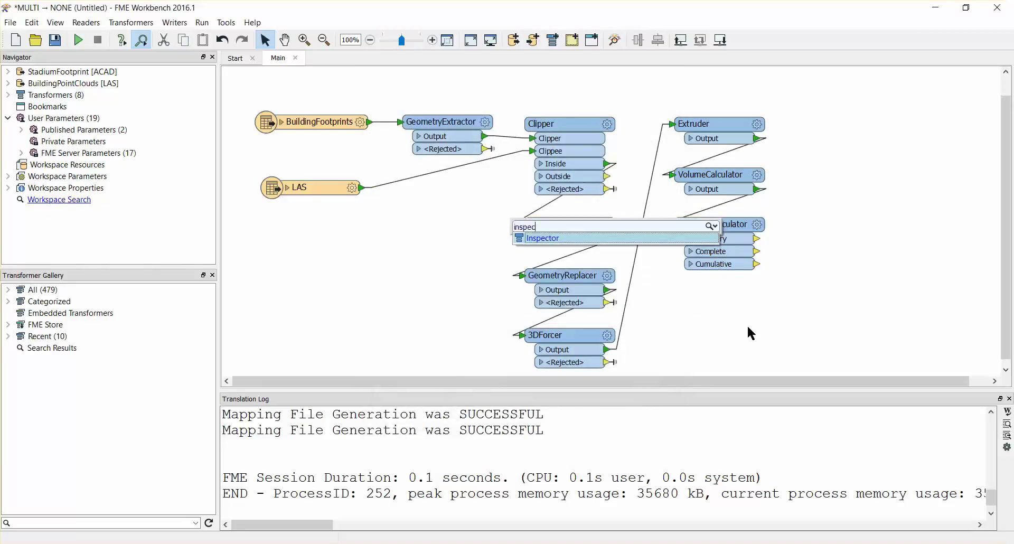
key("Return")
left_click_drag(755, 328, 870, 233)
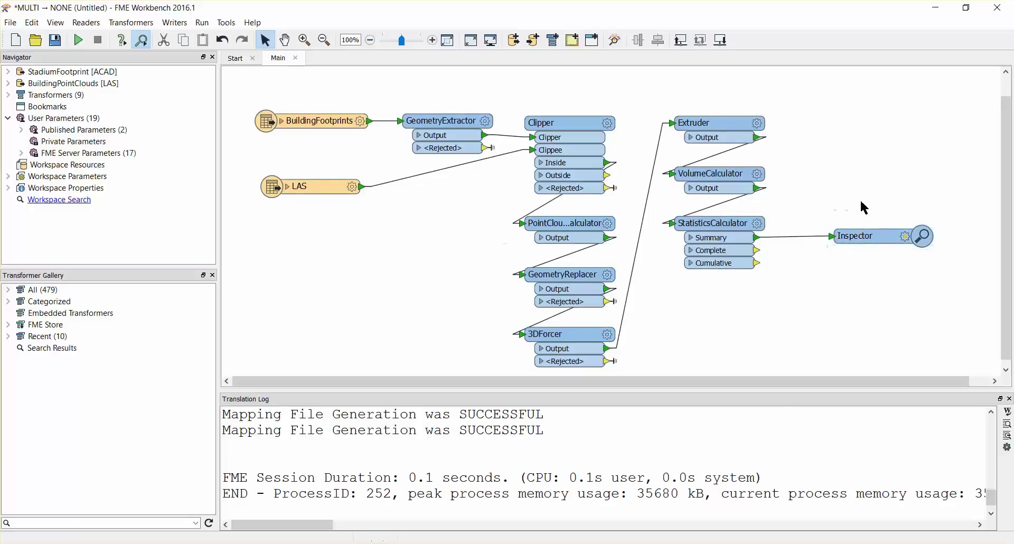
- Duplicate the Inspector and connect Inspector_2 to VolumeCalculator's Output
key("ctrl+c")
key("ctrl+v")
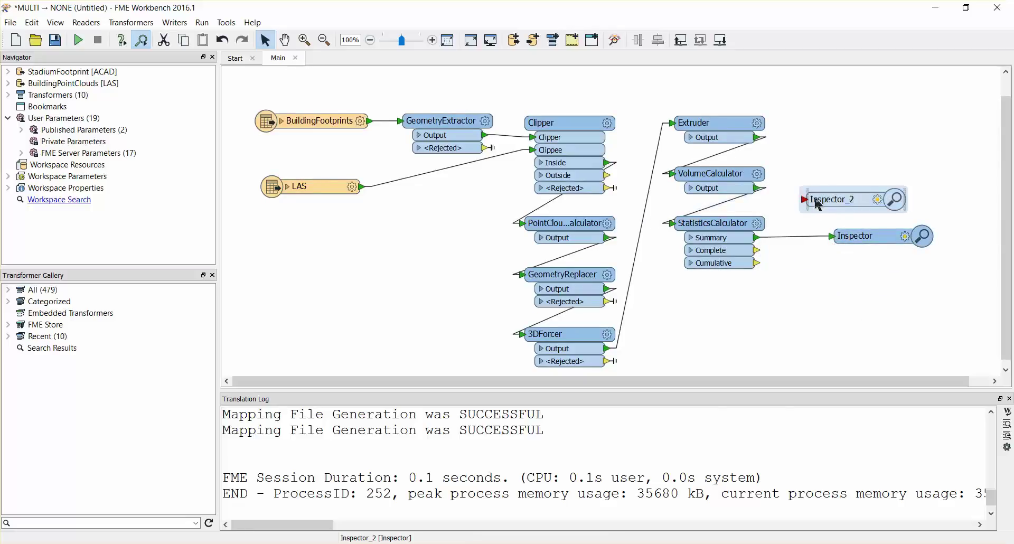
left_click_drag(828, 200, 857, 186)
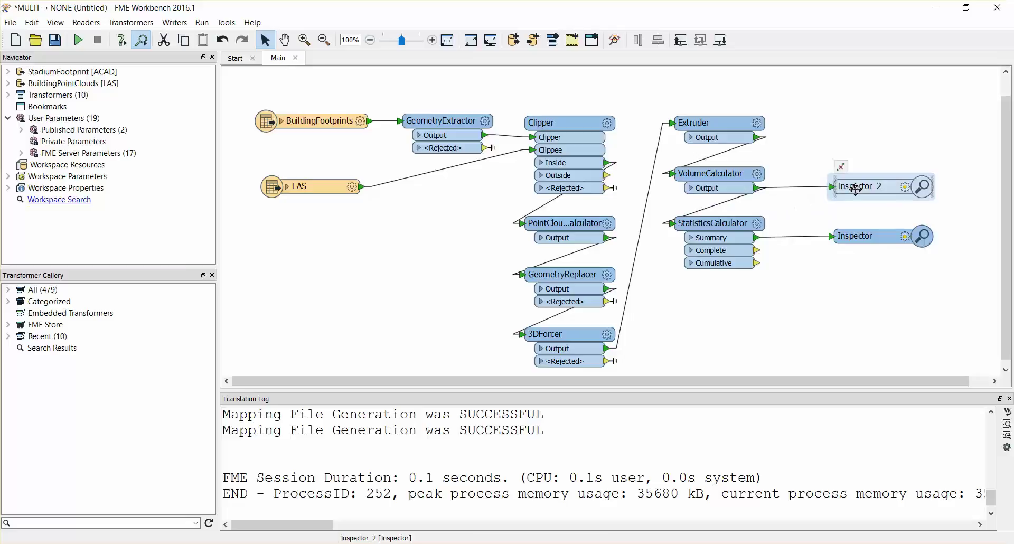
- Run the workspace, then orbit the Data Inspector view to see the extruded stadium's sides
left_click(79, 41)
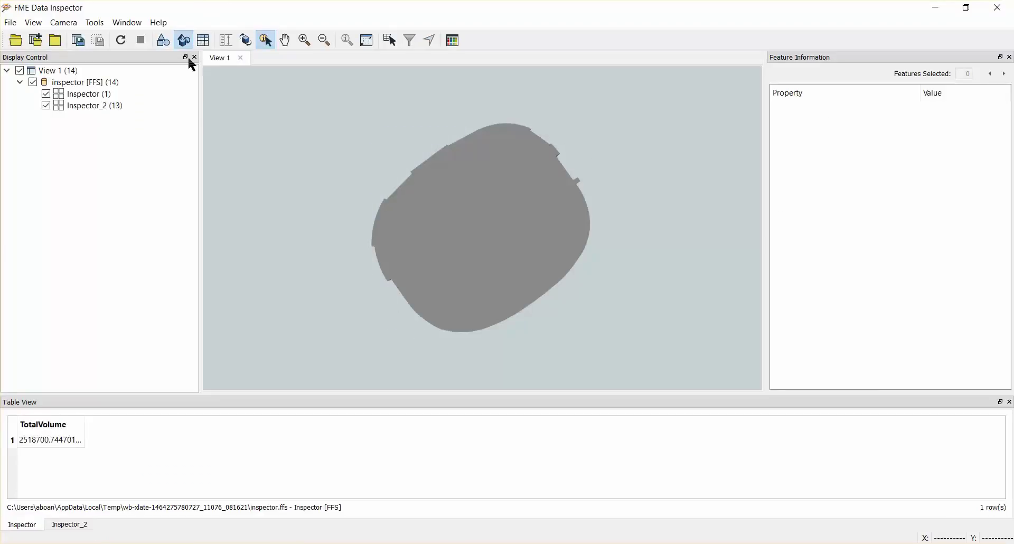
left_click(246, 40)
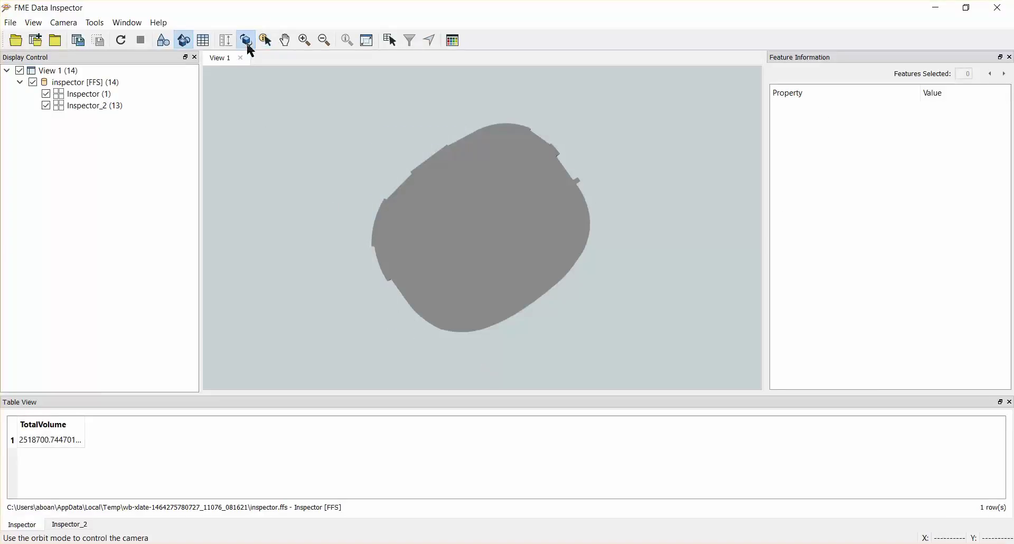
left_click_drag(494, 330, 354, 245)
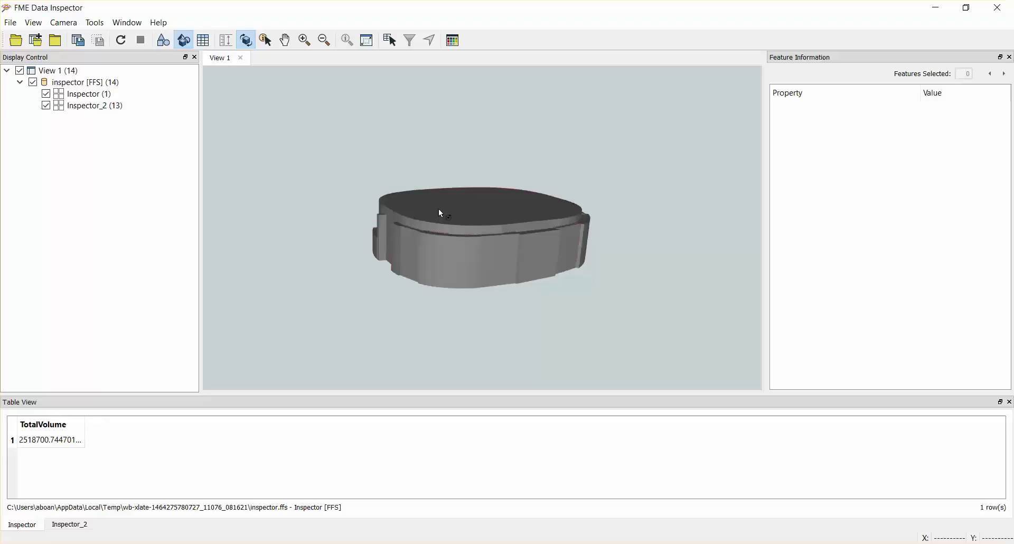